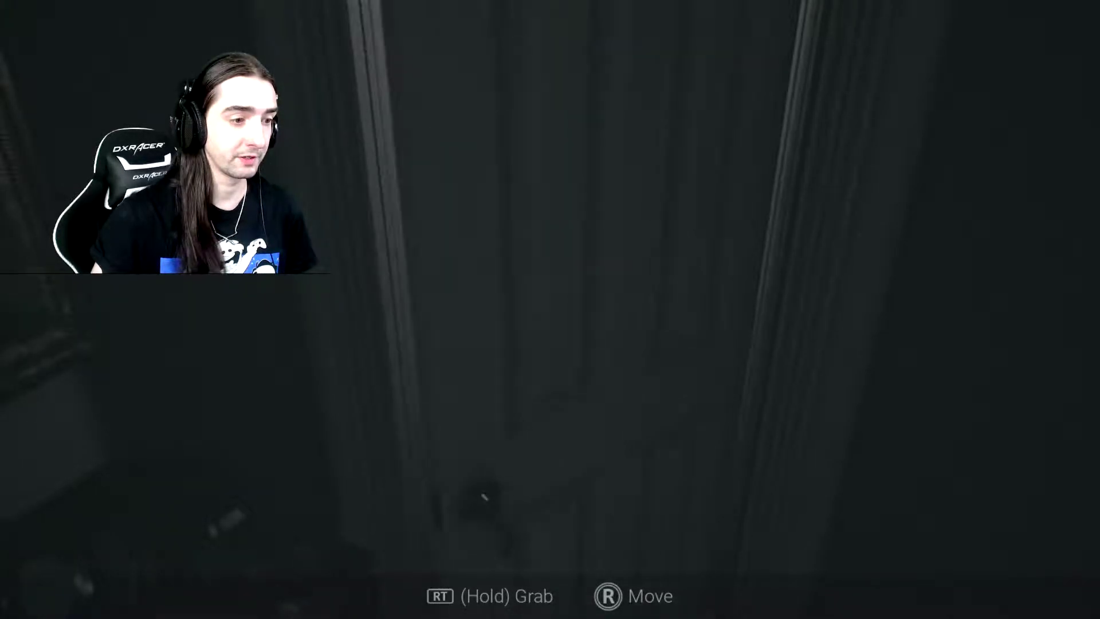
{"action": "key", "text": "w"}
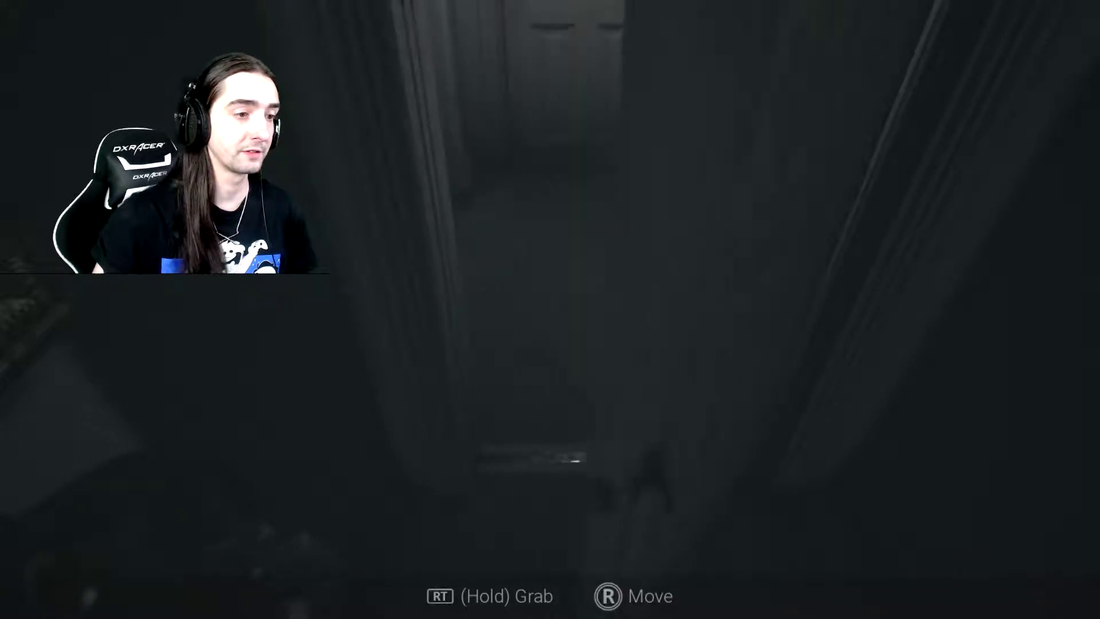
{"action": "key", "text": "w"}
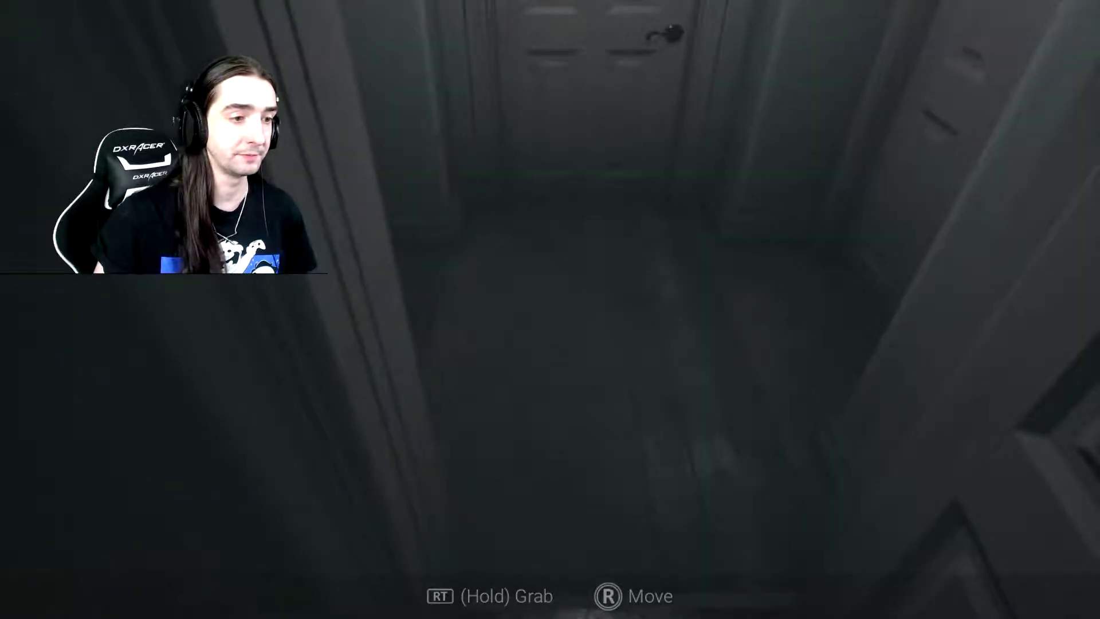
{"action": "key", "text": "w"}
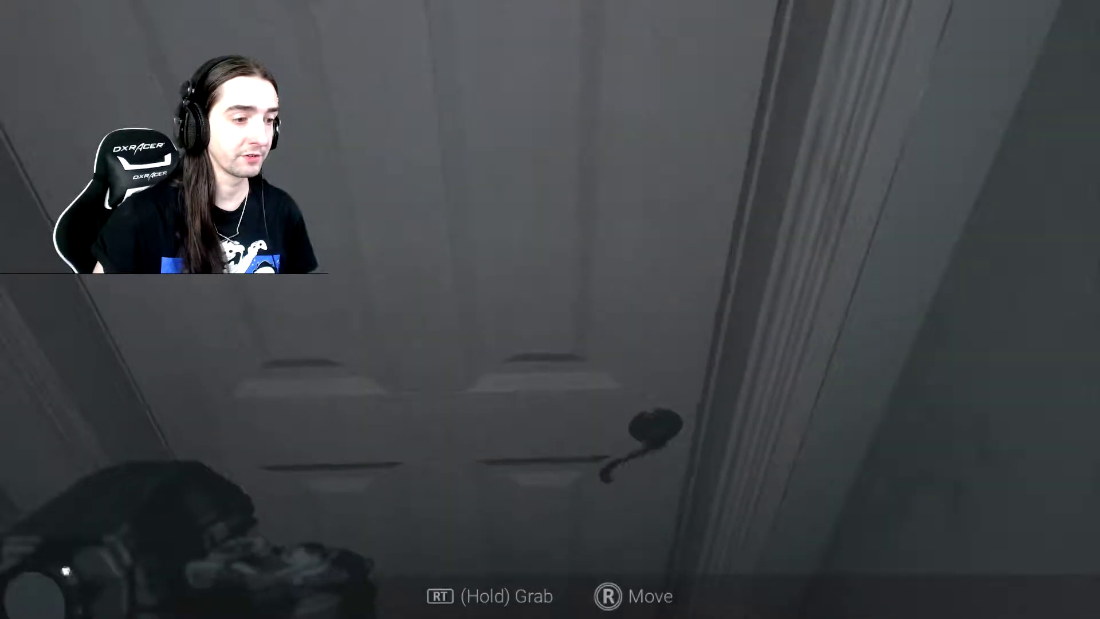
{"action": "left_click_drag", "start_coordinate": [550, 309], "coordinate": [551, 257]}
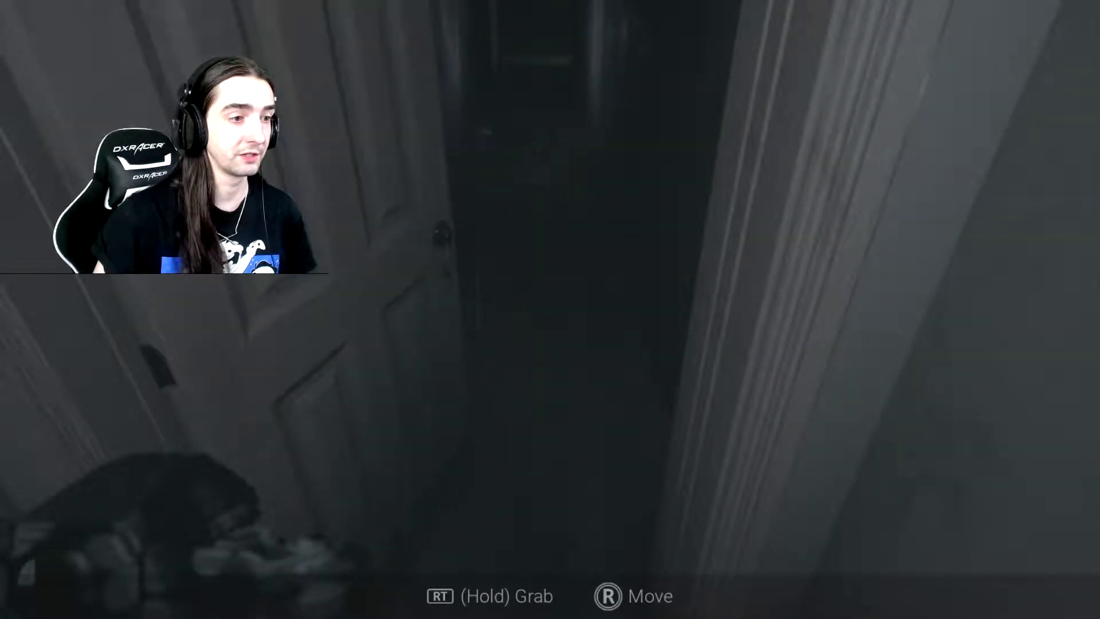
{"action": "mouse_move", "coordinate": [550, 310]}
{"action": "left_mouse_down"}
{"action": "mouse_move", "coordinate": [550, 258]}
{"action": "mouse_move", "coordinate": [413, 327]}
{"action": "left_mouse_up"}
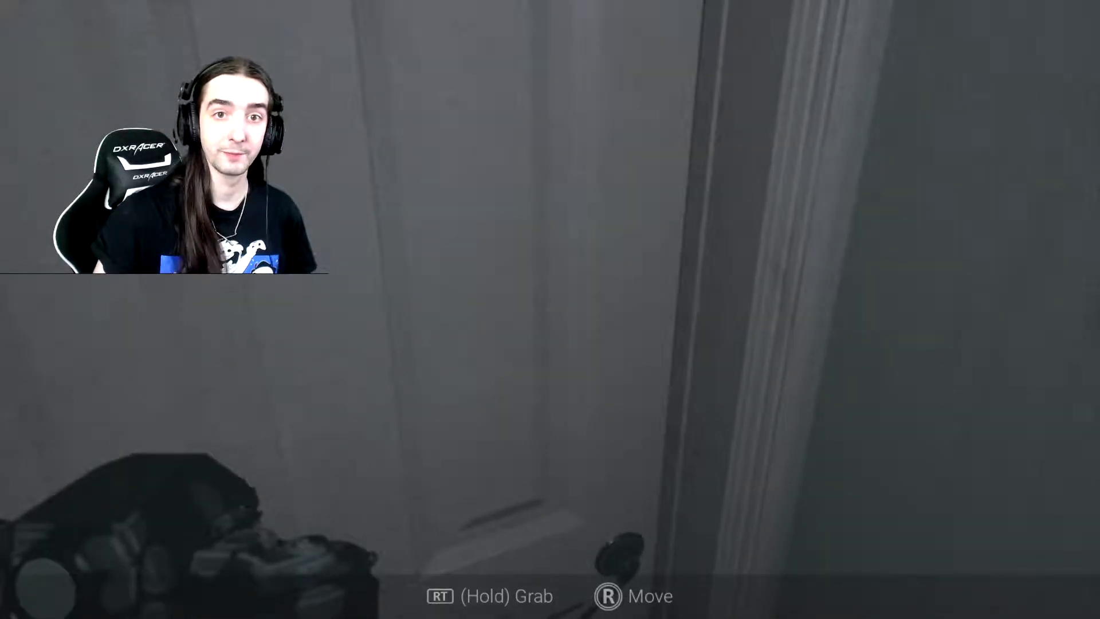
{"action": "left_click_drag", "start_coordinate": [550, 309], "coordinate": [516, 309]}
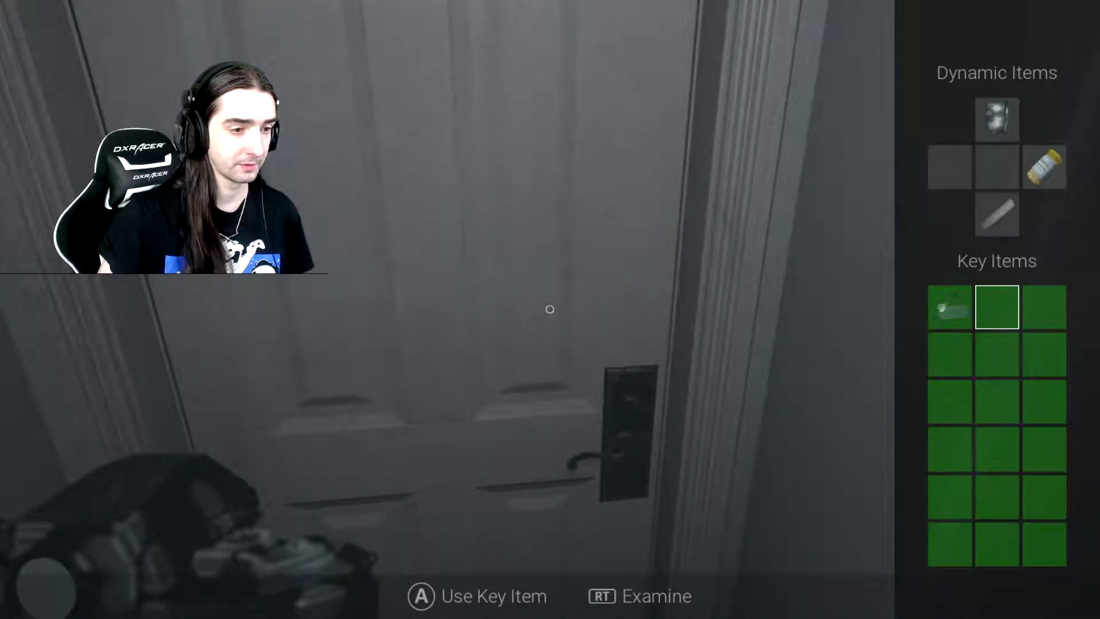
{"action": "key", "text": "Escape"}
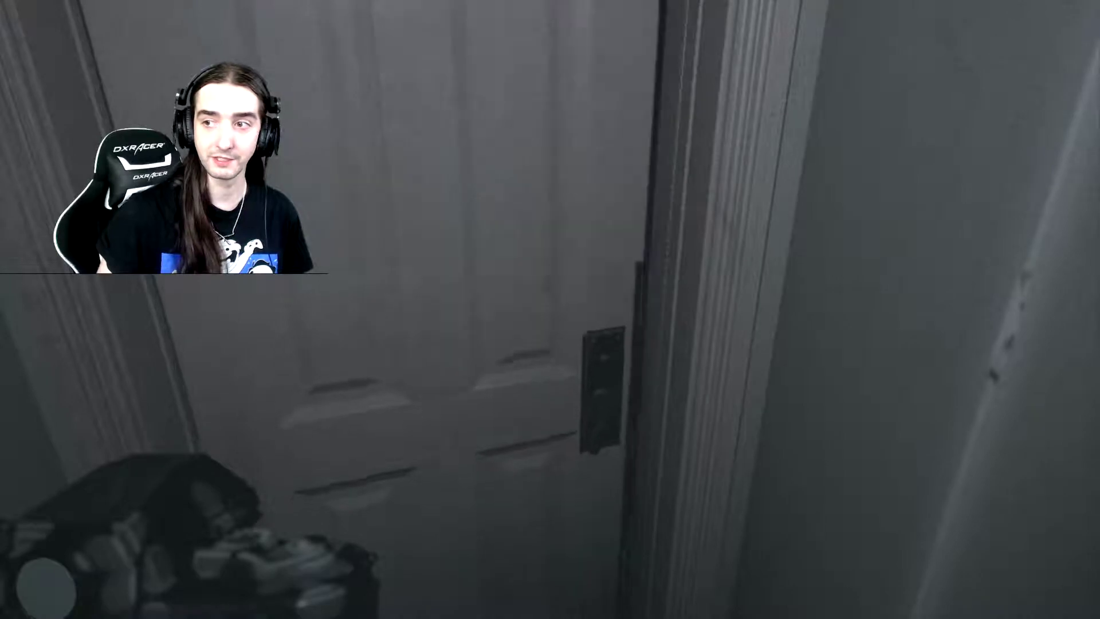
{"action": "key", "text": "w"}
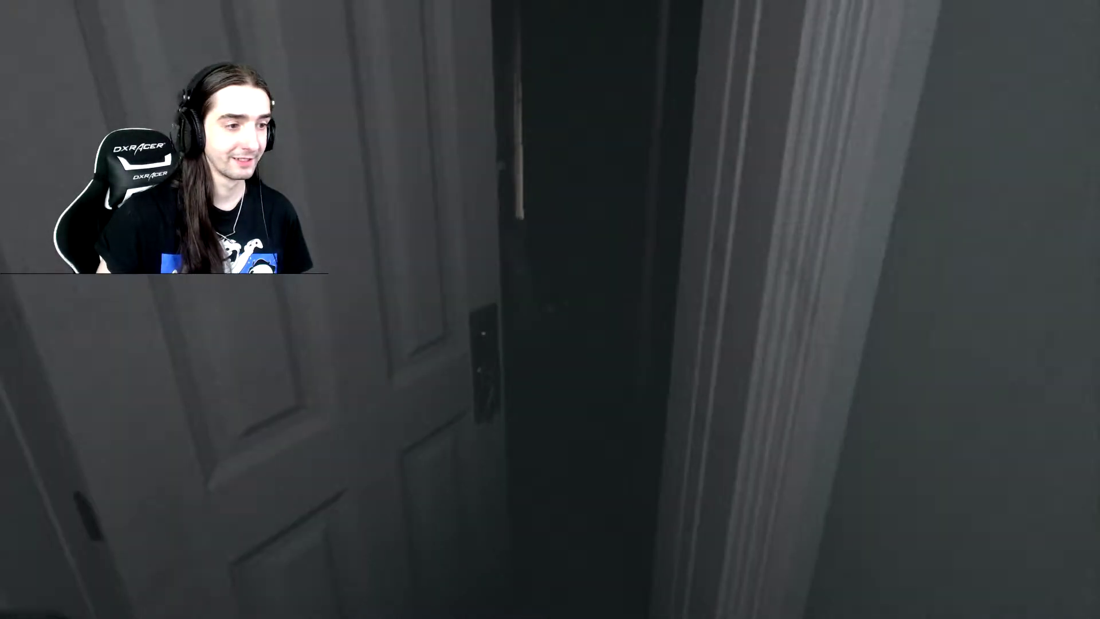
{"action": "key", "text": "w"}
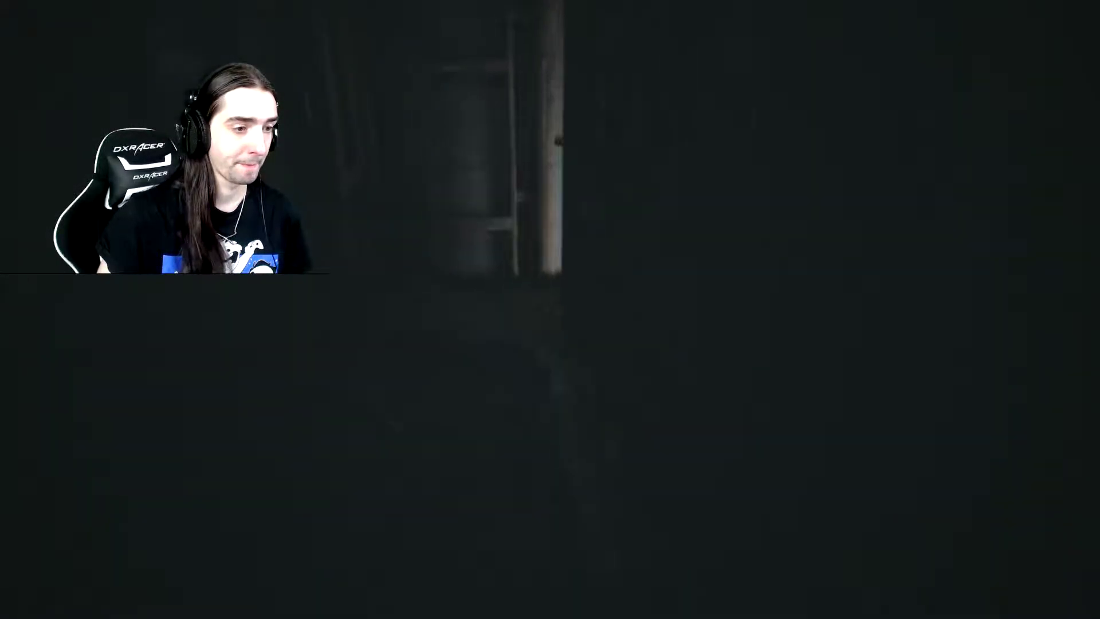
{"action": "key", "text": "w"}
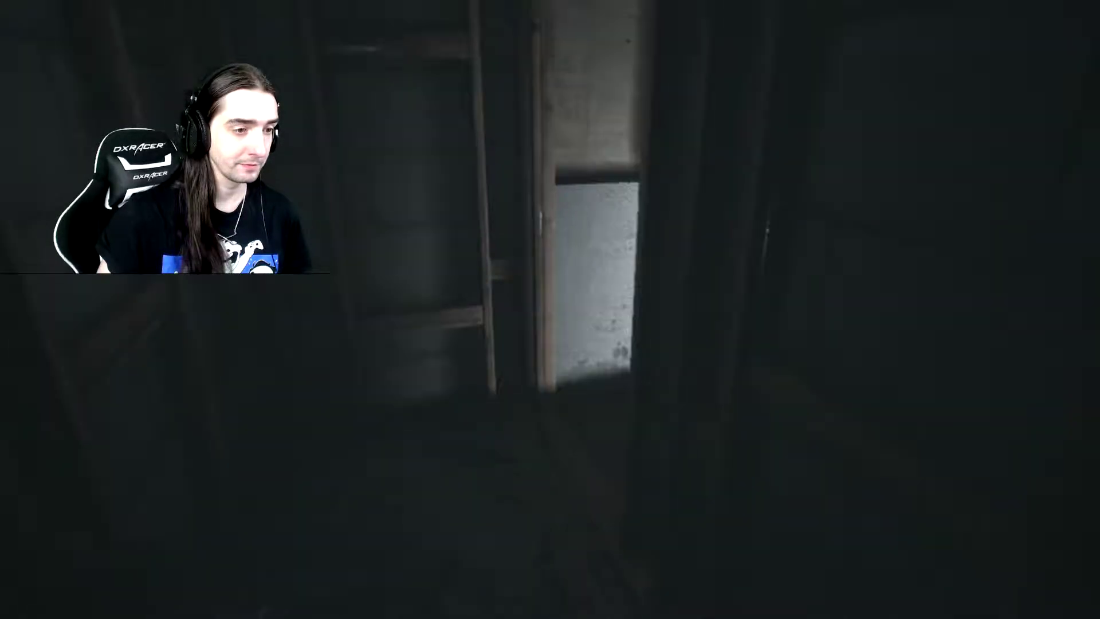
{"action": "key", "text": "w"}
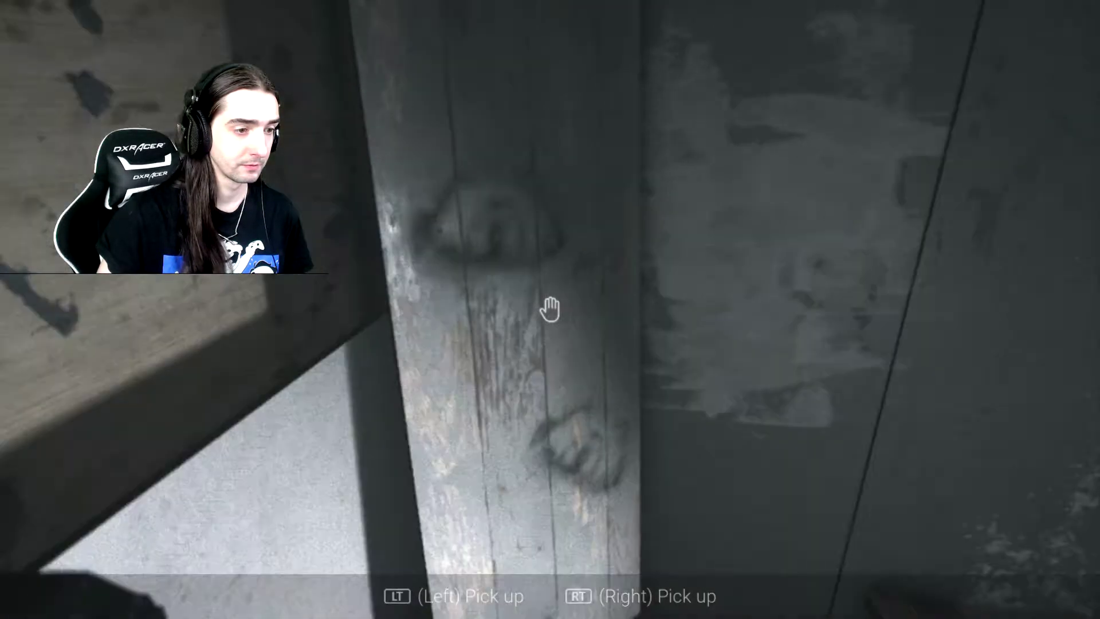
{"action": "left_click", "coordinate": [551, 309]}
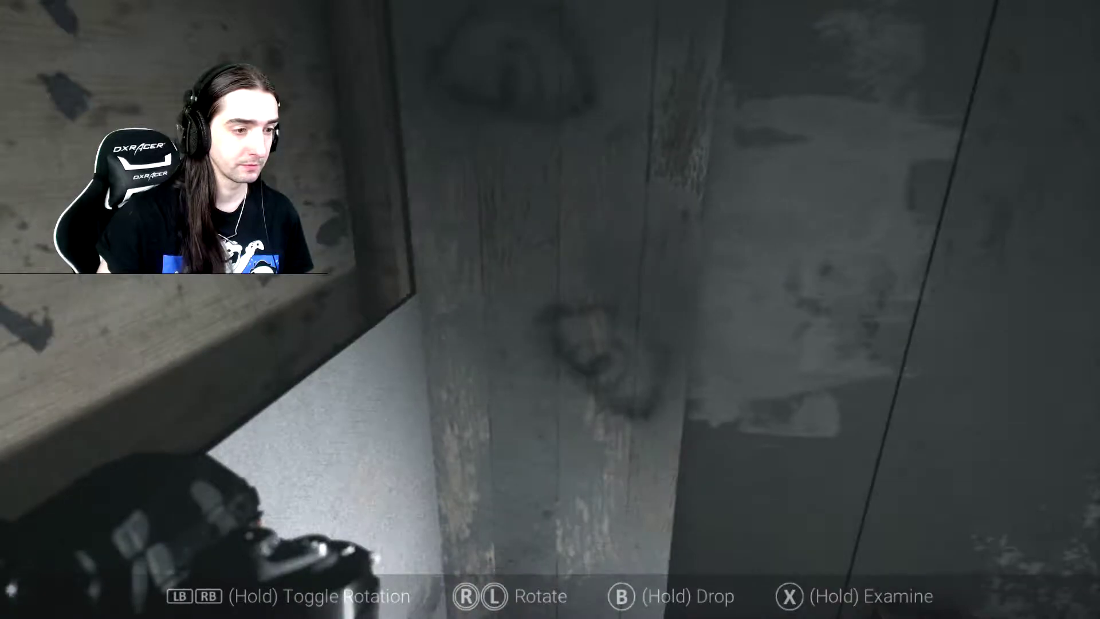
{"action": "key", "text": "w"}
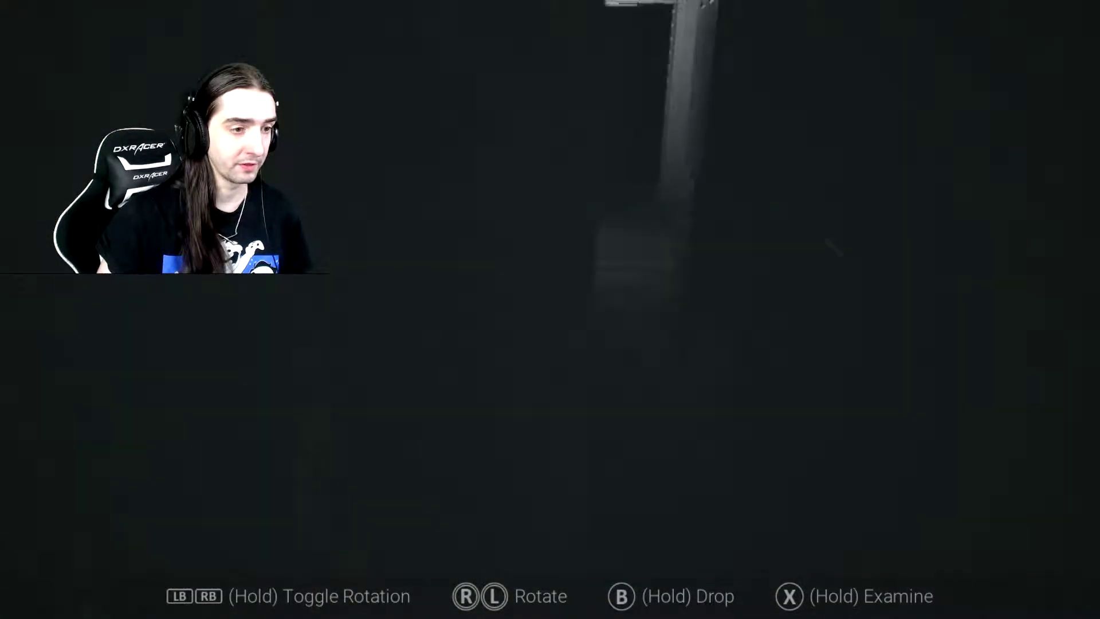
{"action": "key", "text": "w"}
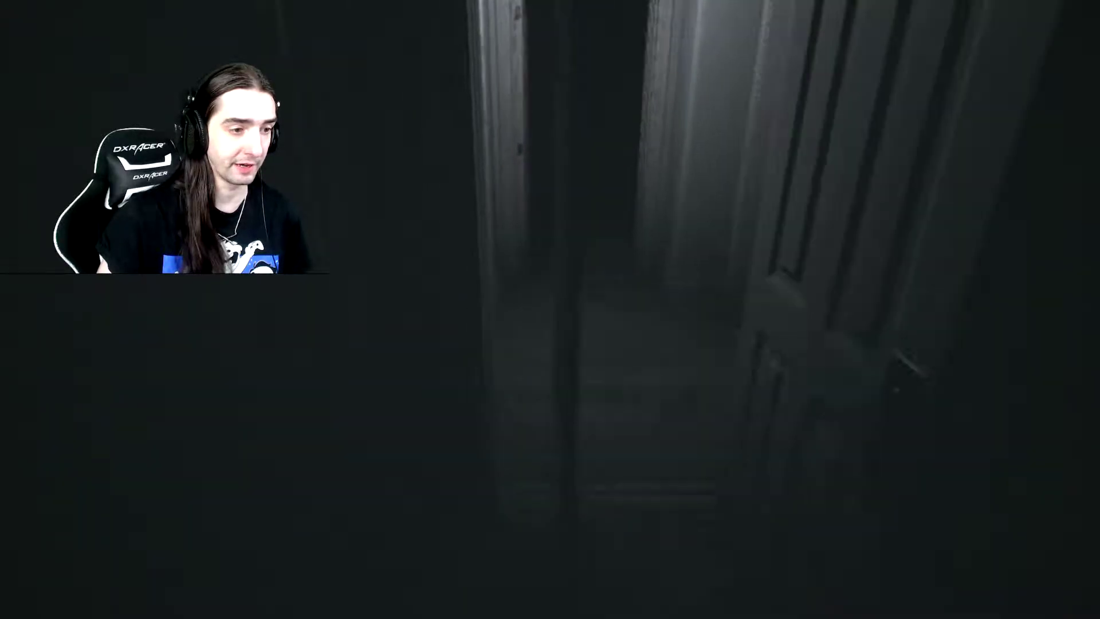
{"action": "key", "text": "w"}
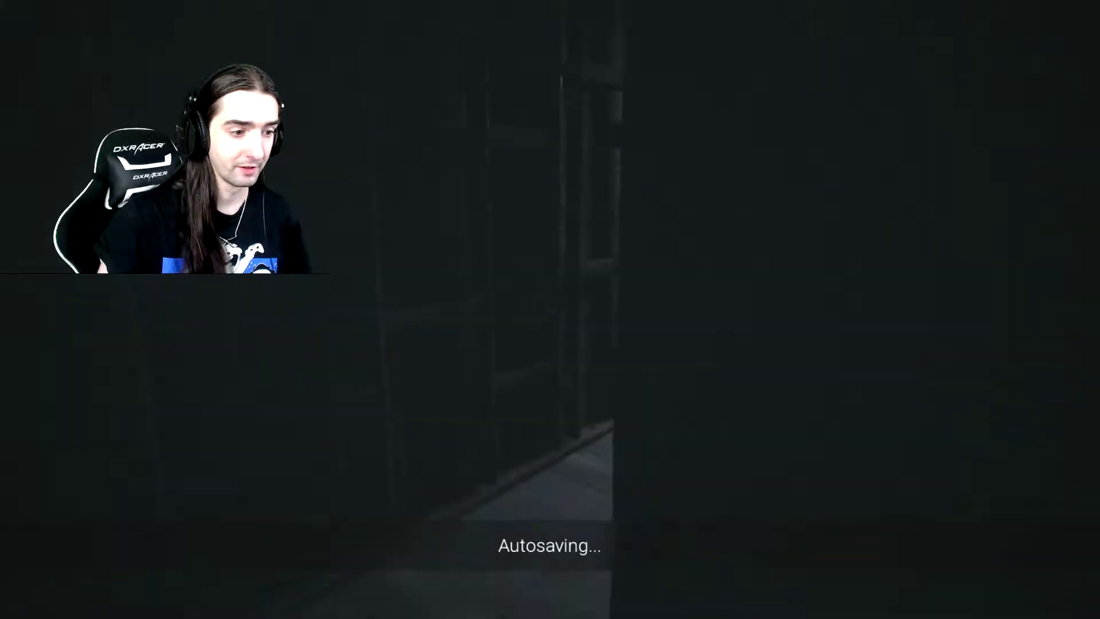
{"action": "key", "text": "w"}
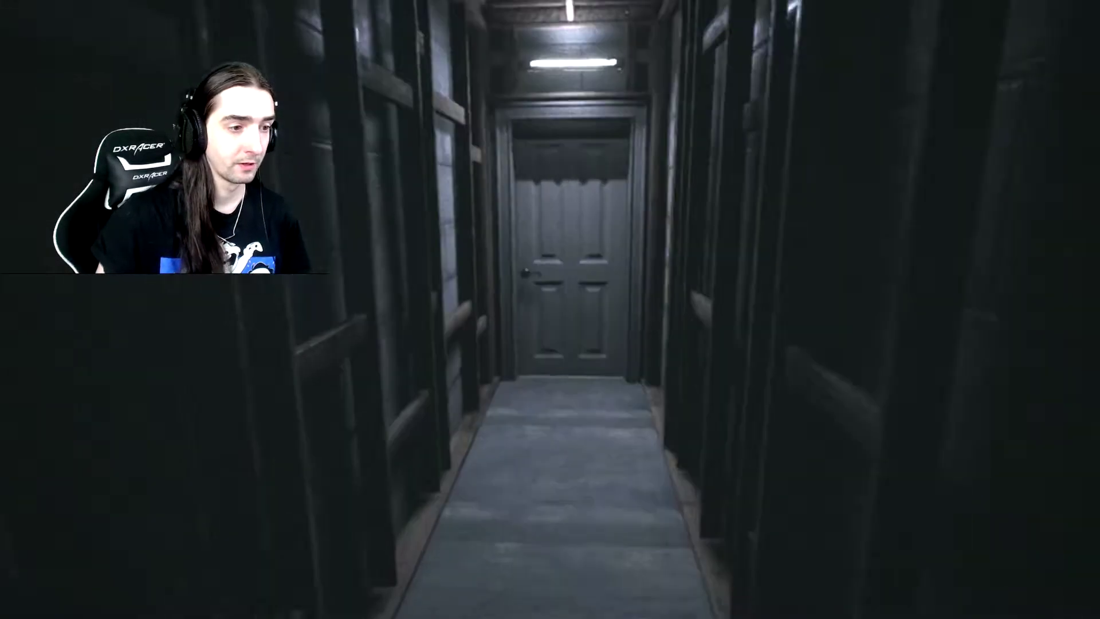
{"action": "key", "text": "w"}
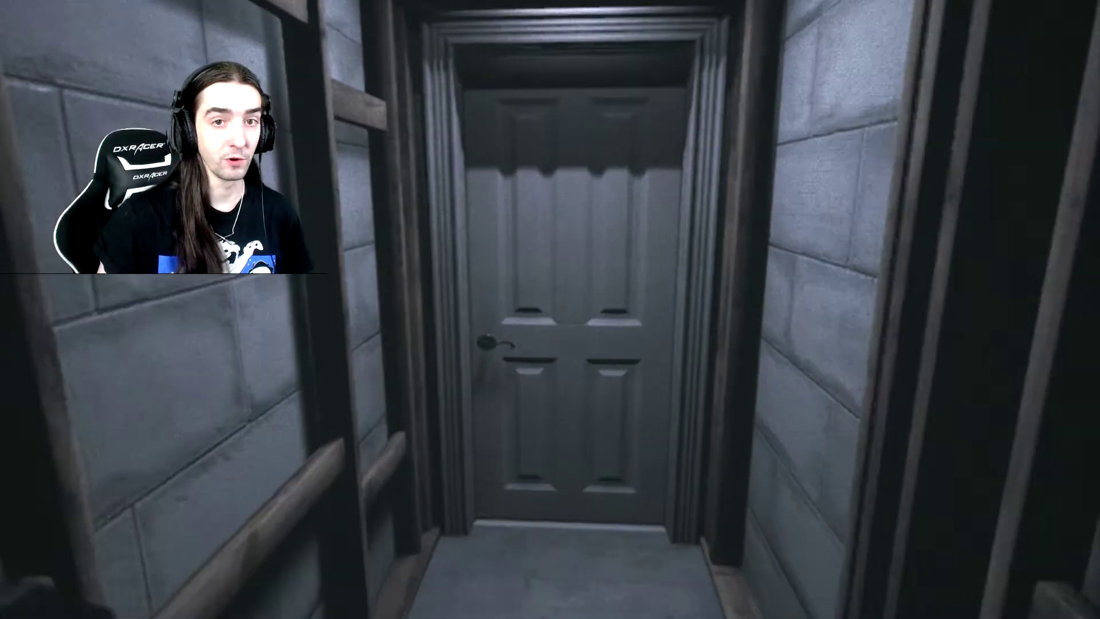
{"action": "key", "text": "w"}
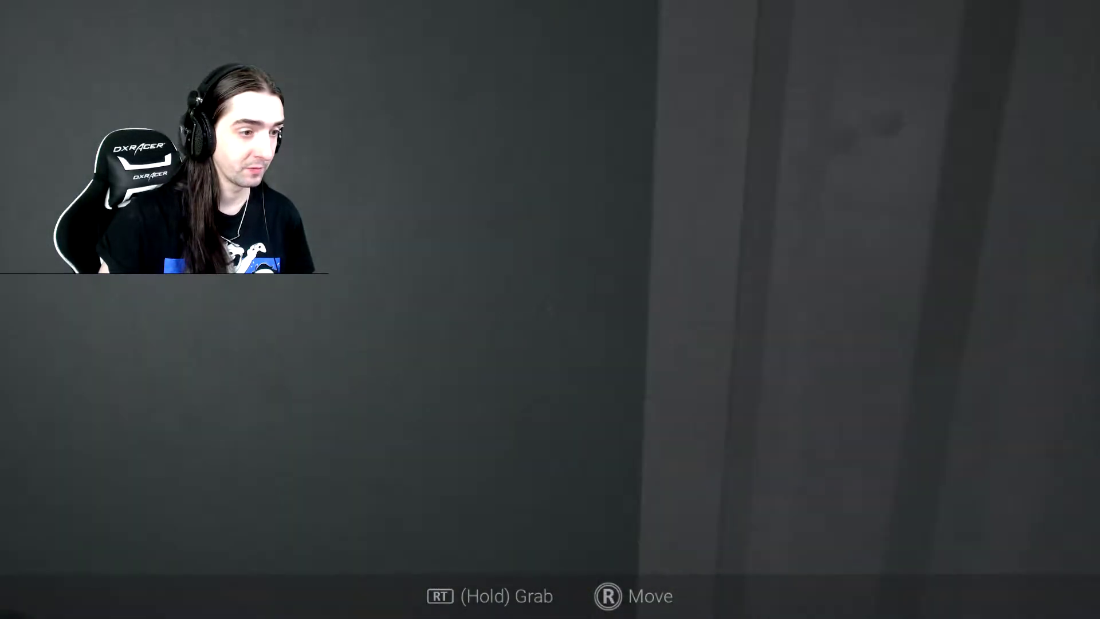
{"action": "key", "text": "w"}
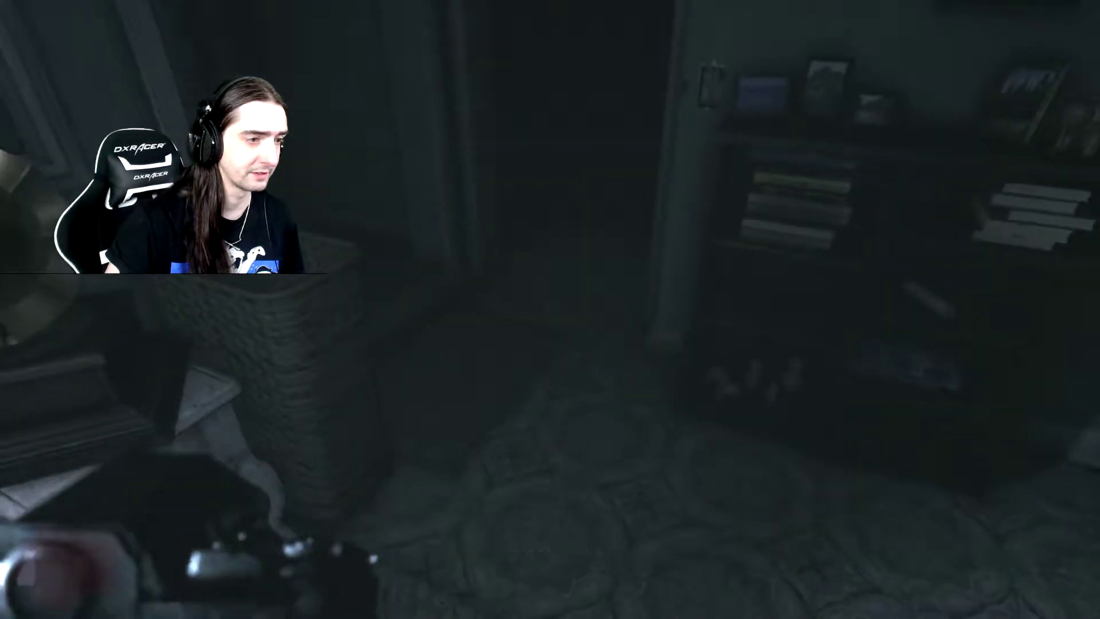
{"action": "key", "text": "Escape"}
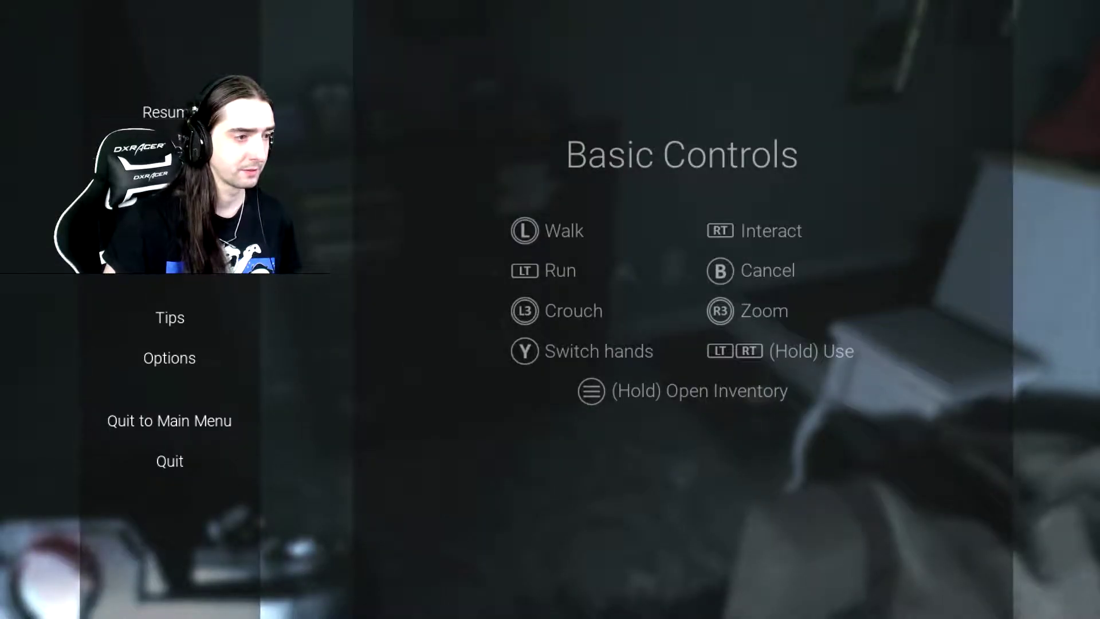
{"action": "key", "text": "Return"}
{"action": "key", "text": "Down"}
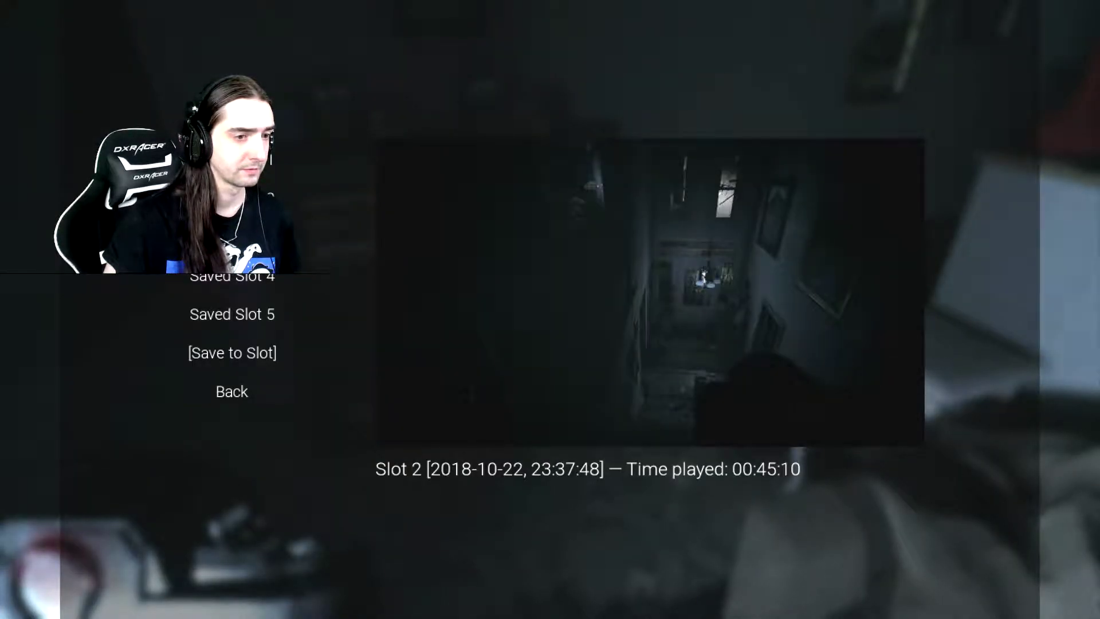
{"action": "key", "text": "Down"}
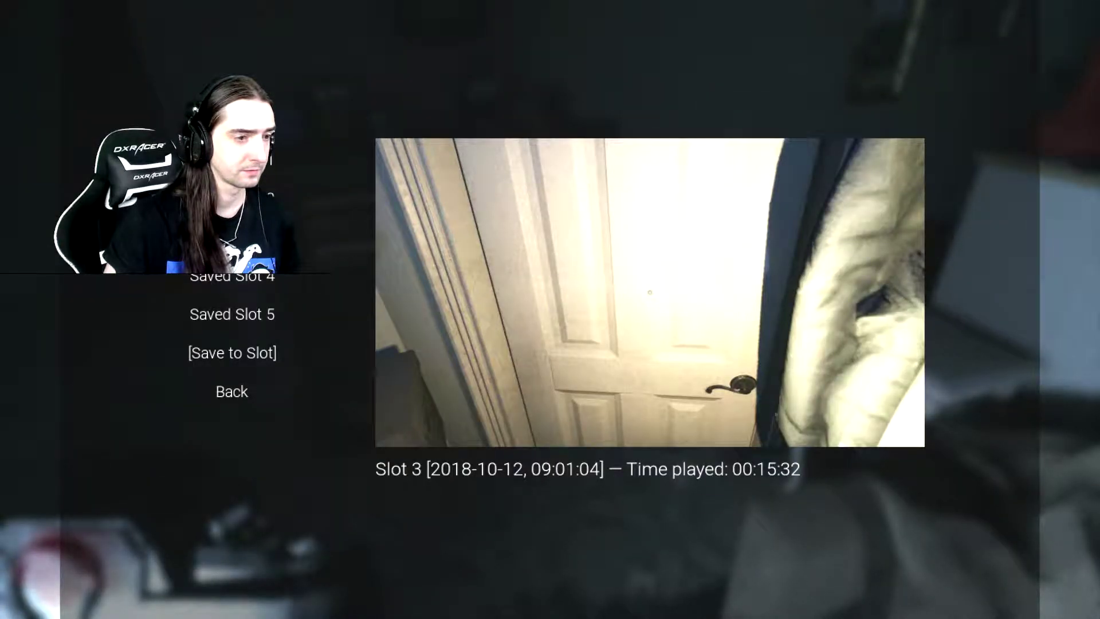
{"action": "key", "text": "Return"}
{"action": "key", "text": "Return"}
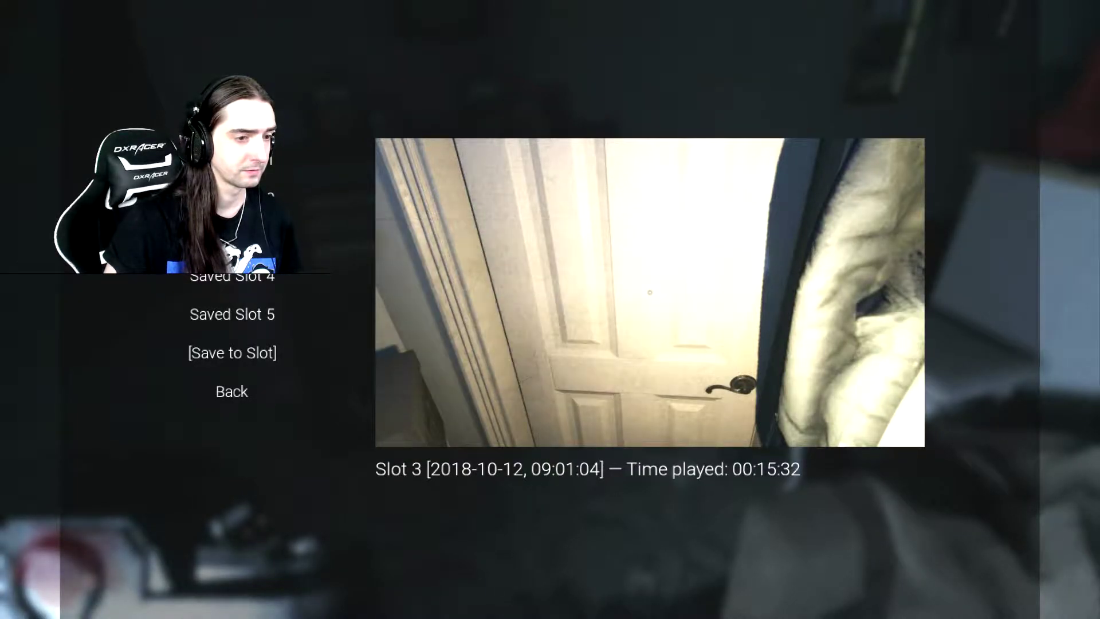
{"action": "key", "text": "Escape"}
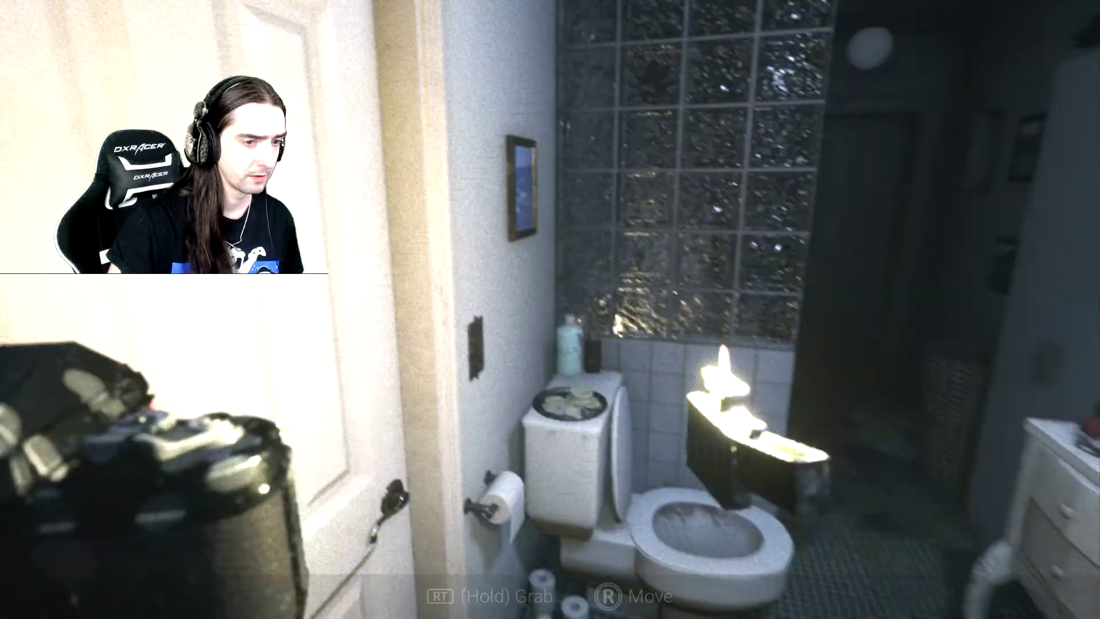
{"action": "key", "text": "w"}
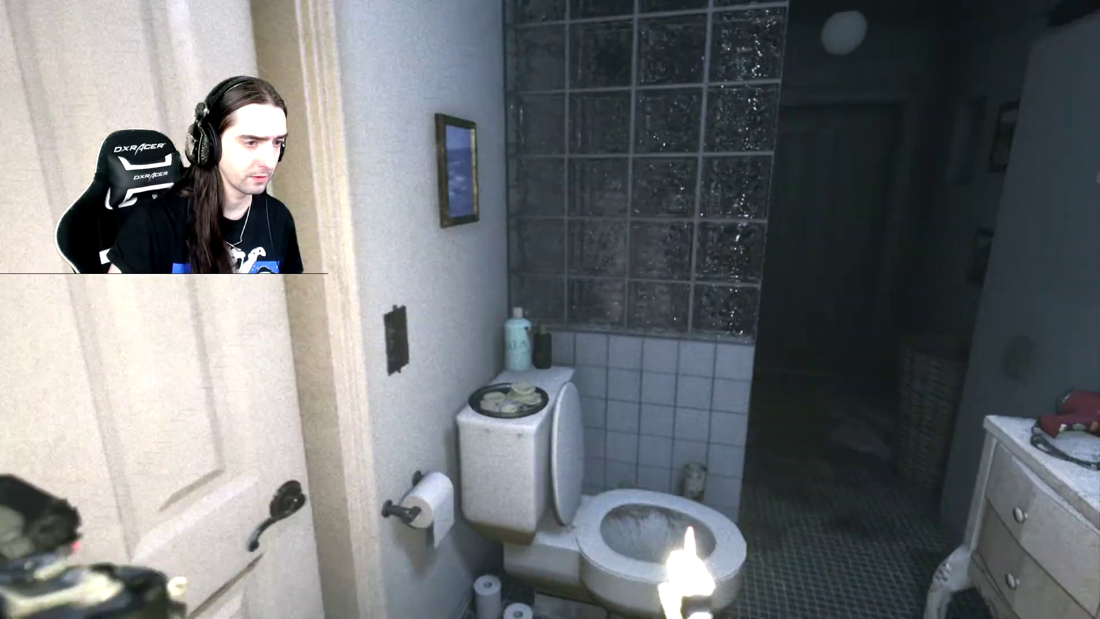
{"action": "key", "text": "w"}
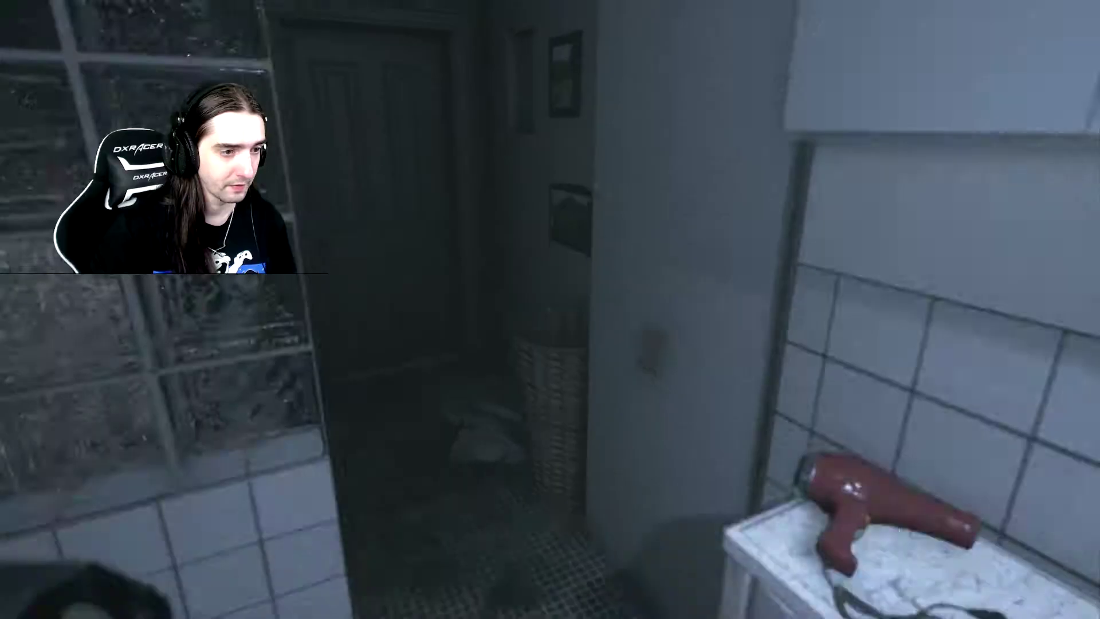
{"action": "key", "text": "w"}
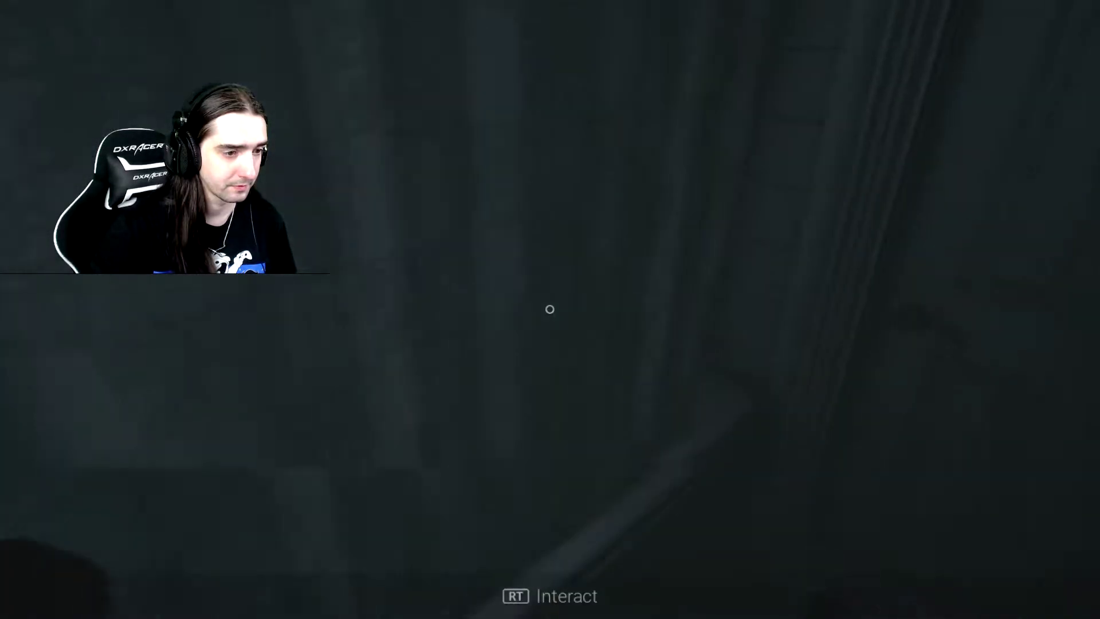
{"action": "key", "text": "e"}
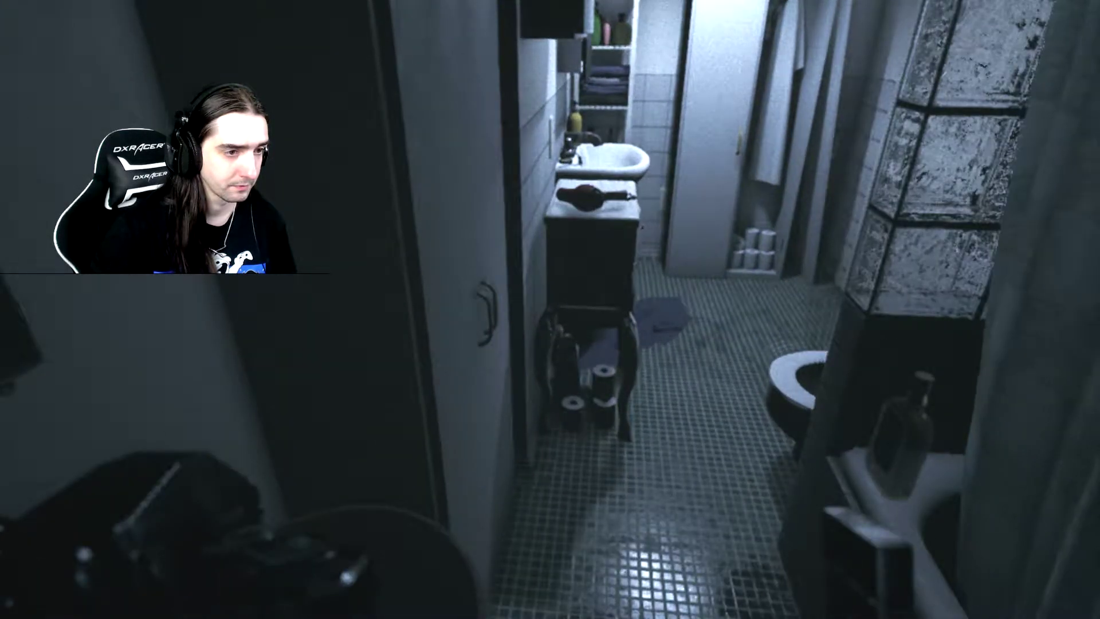
{"action": "key", "text": "w"}
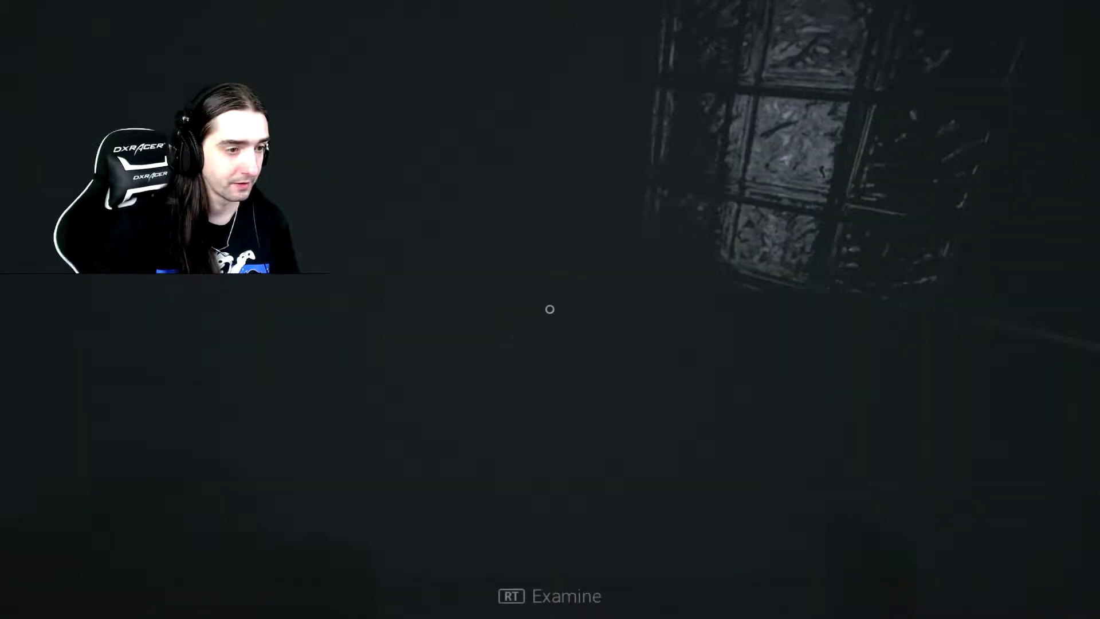
{"action": "key", "text": "e"}
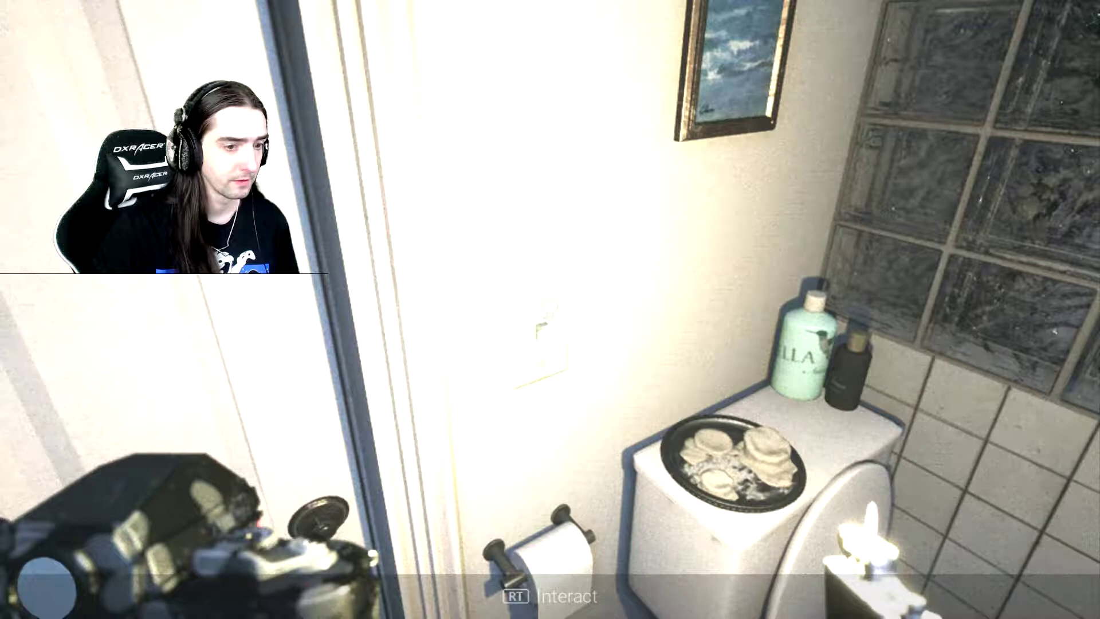
{"action": "key", "text": "s"}
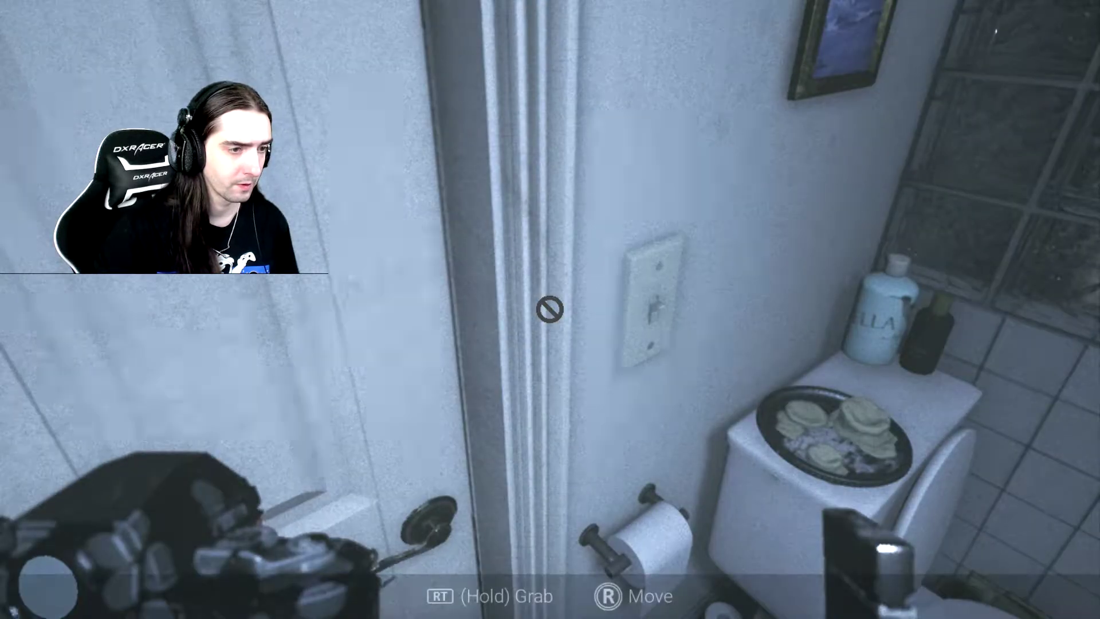
{"action": "left_click", "coordinate": [550, 309]}
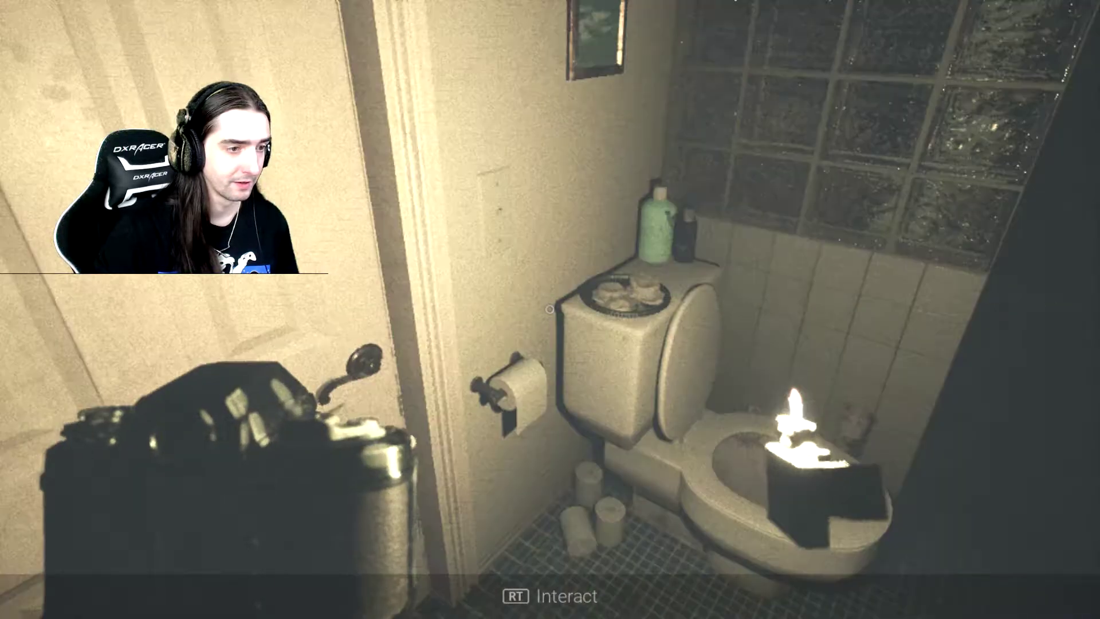
{"action": "key", "text": "s"}
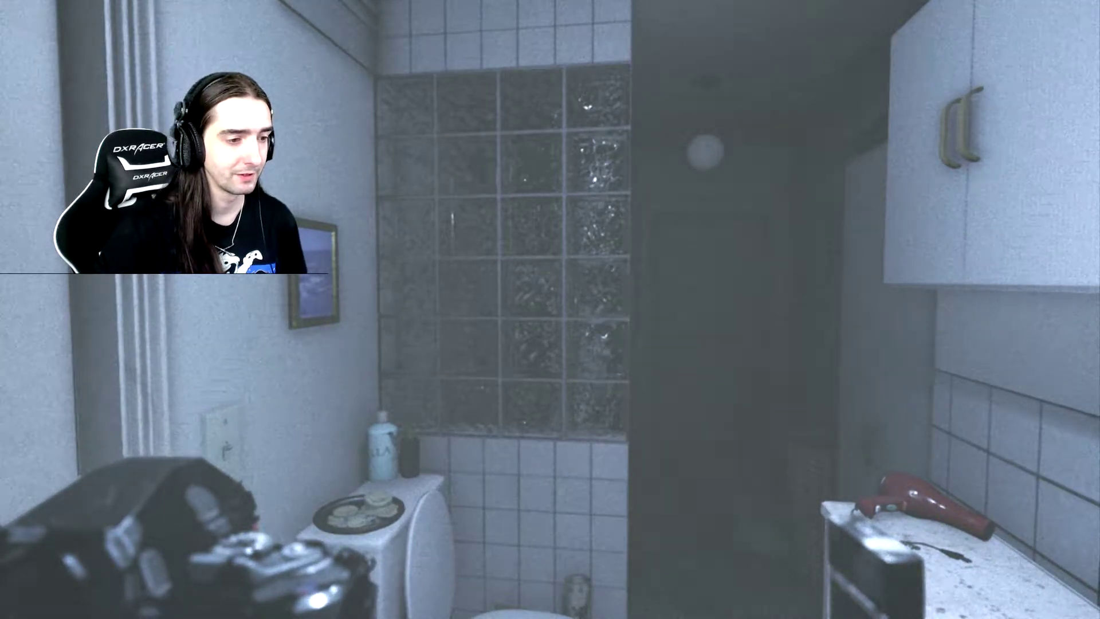
{"action": "key", "text": "w"}
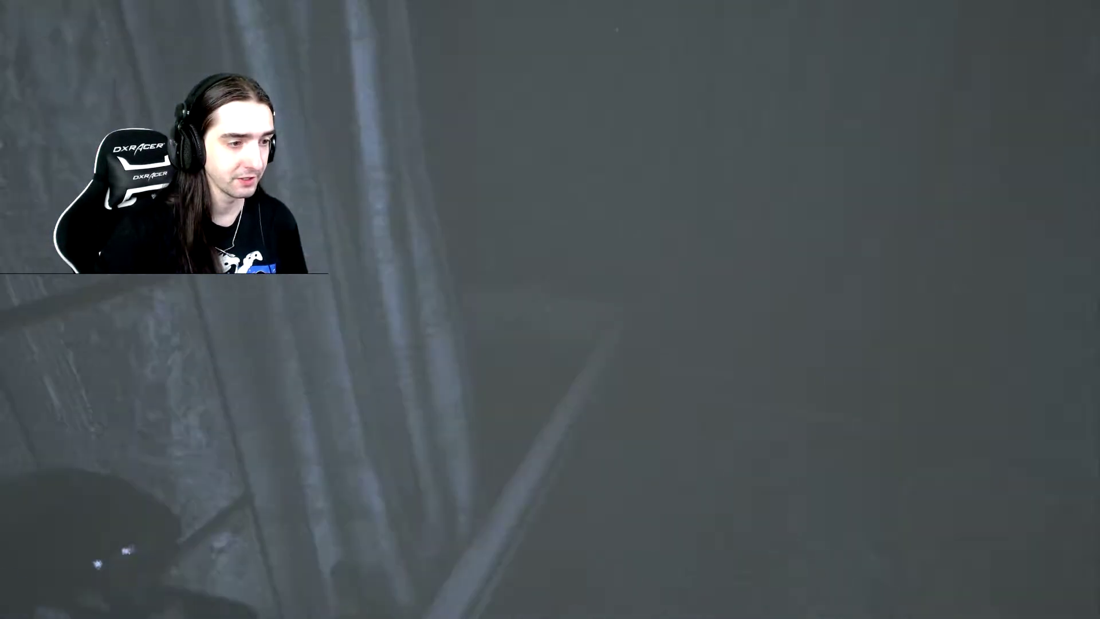
{"action": "key", "text": "w"}
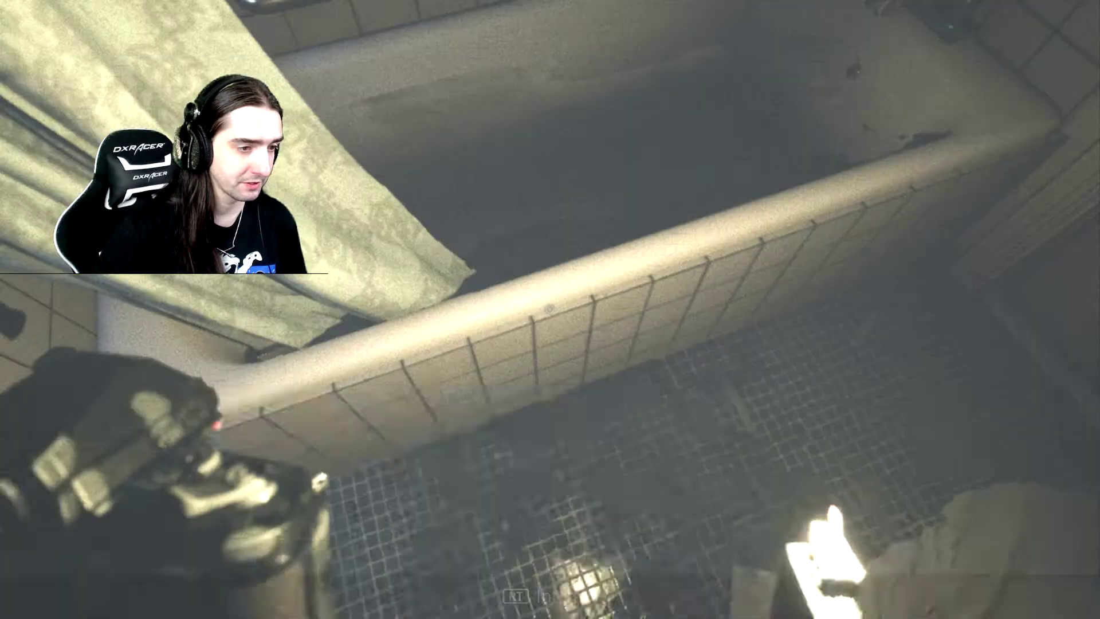
{"action": "key", "text": "w"}
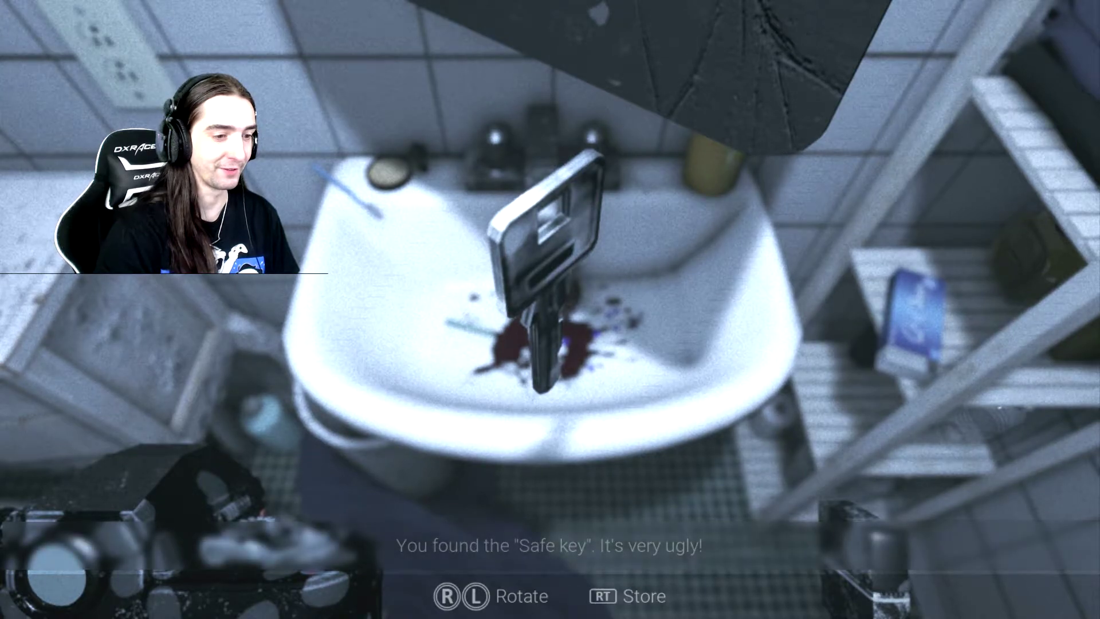
{"action": "key", "text": "e"}
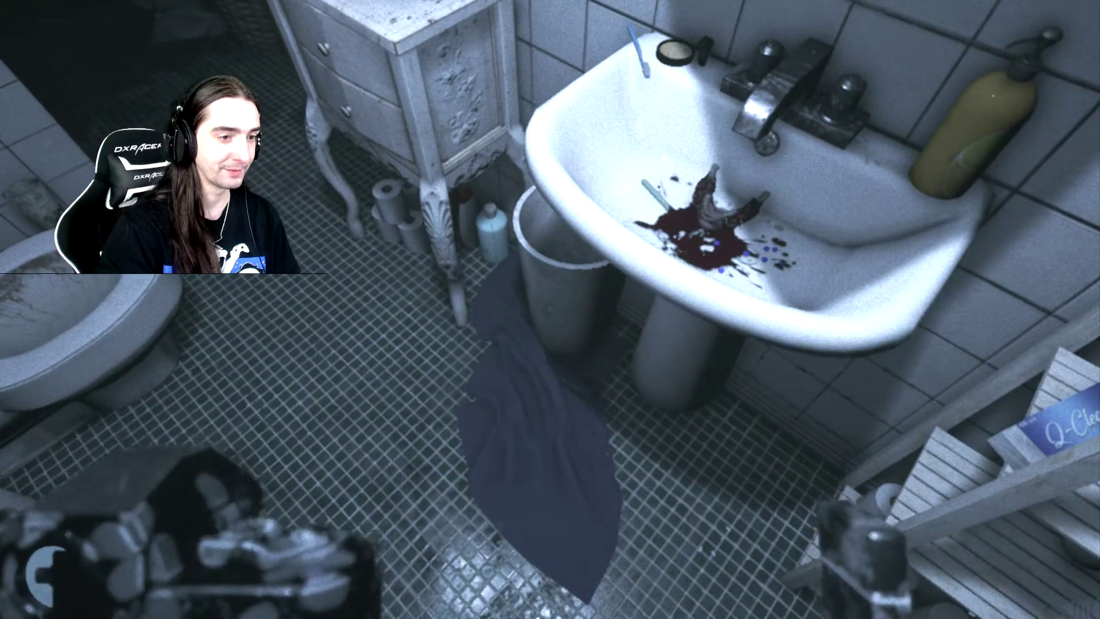
{"action": "key", "text": "e"}
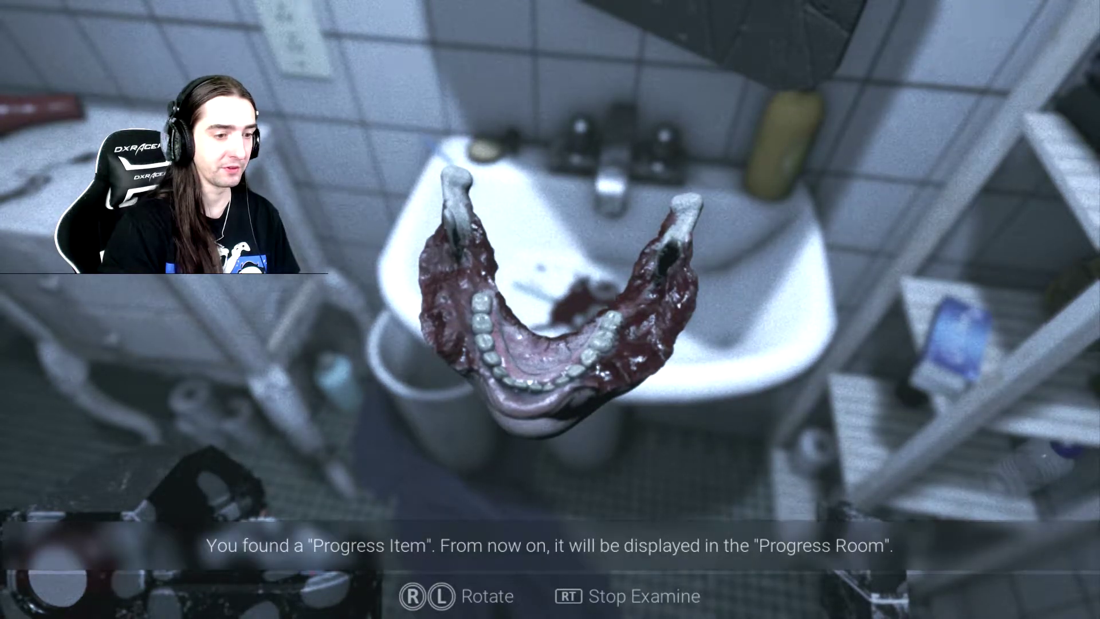
{"action": "key", "text": "e"}
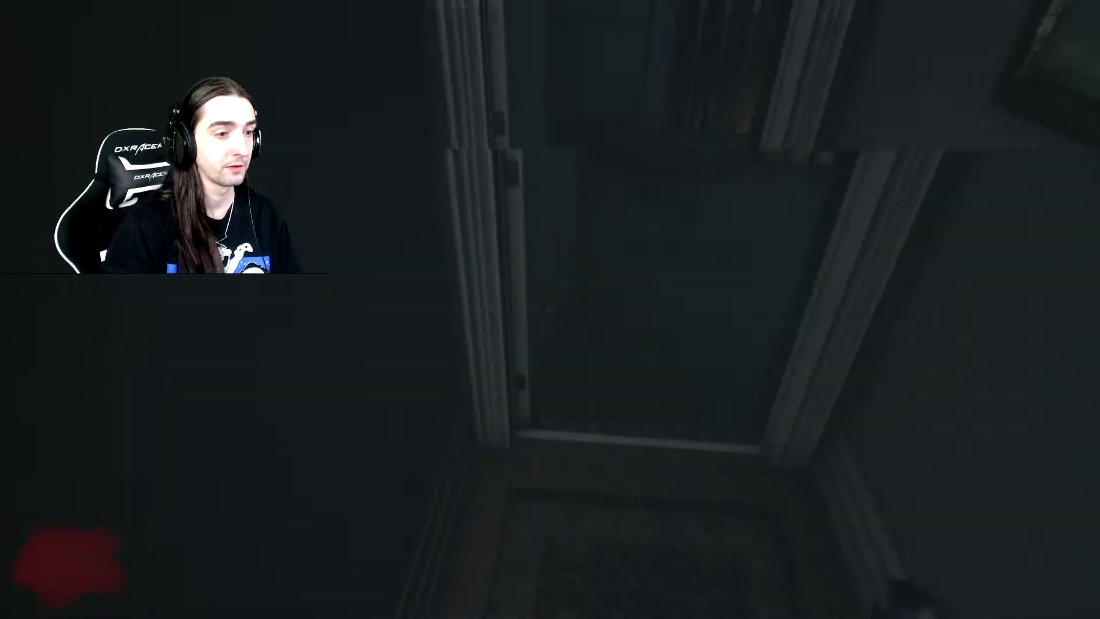
{"action": "key", "text": "w"}
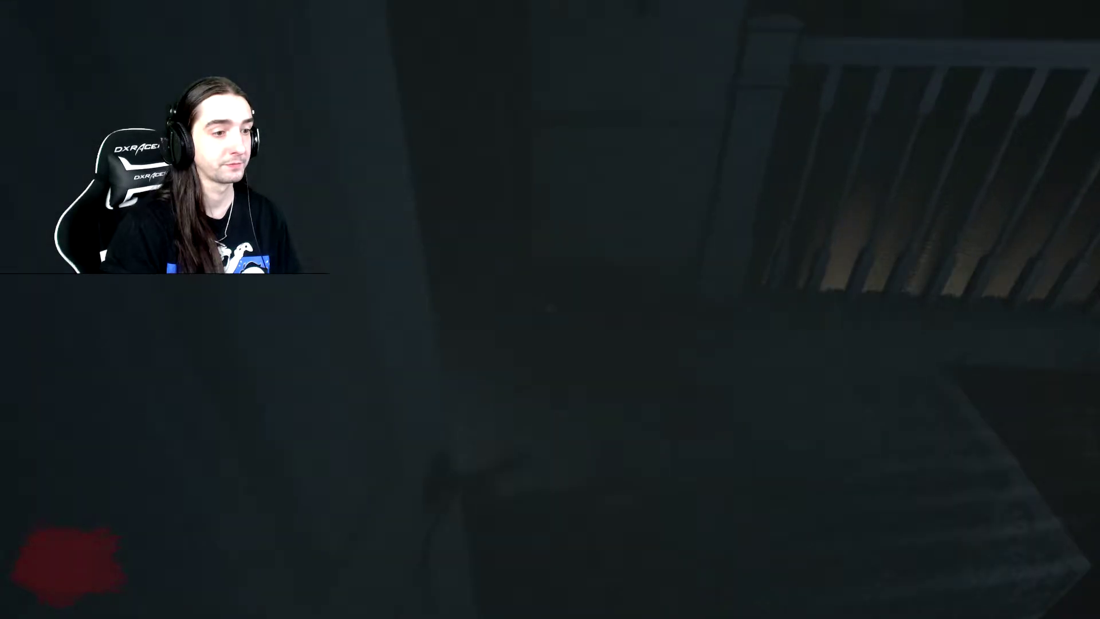
{"action": "key", "text": "w"}
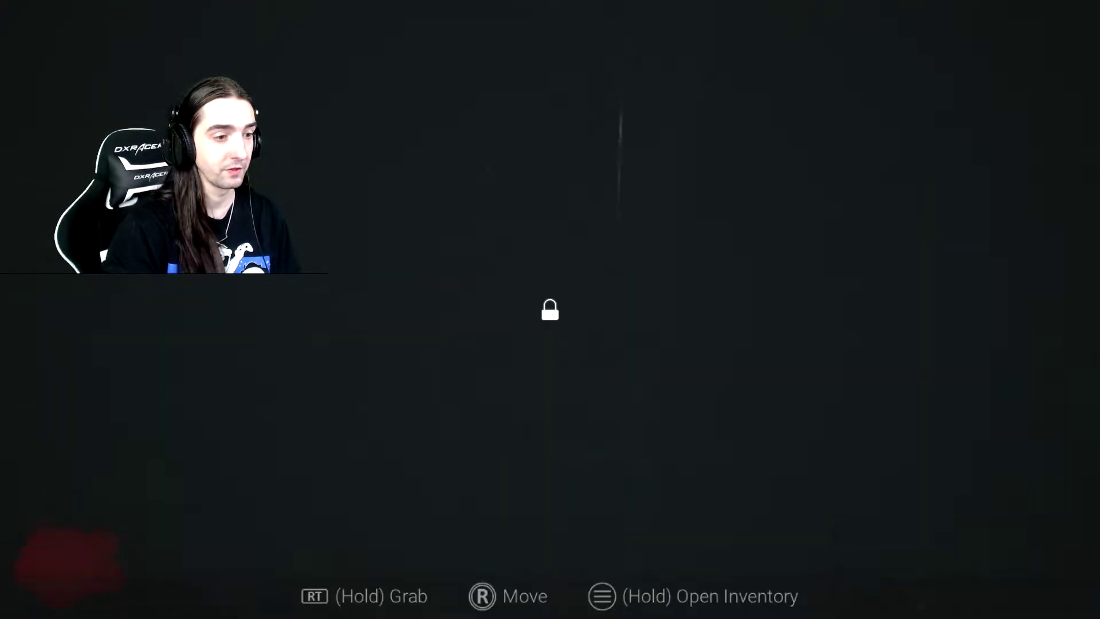
{"action": "key", "text": "Tab"}
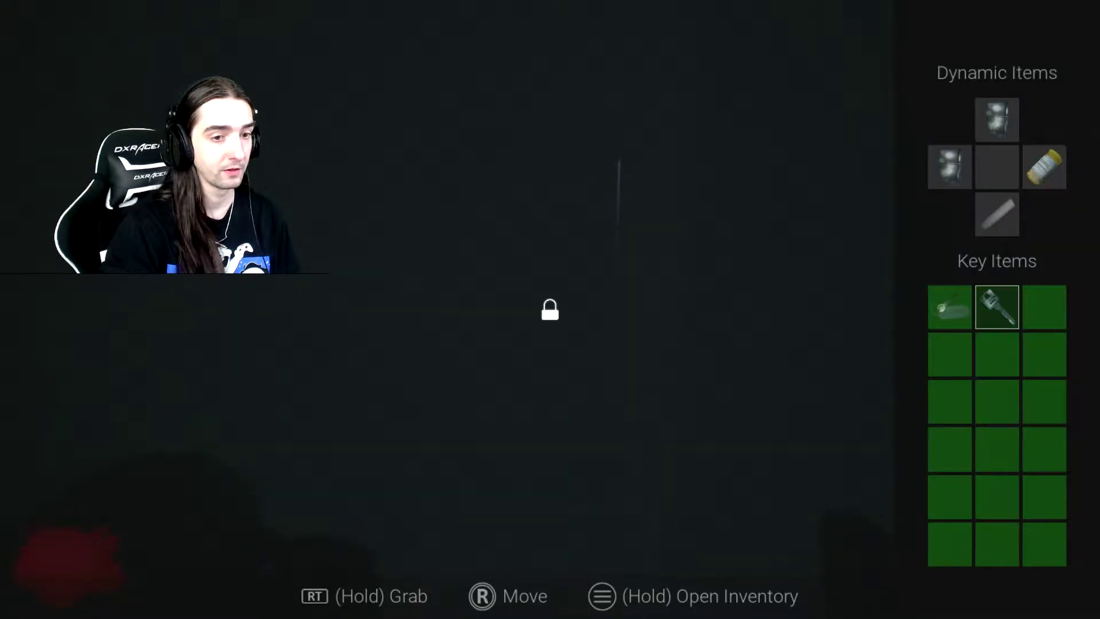
{"action": "key", "text": "e"}
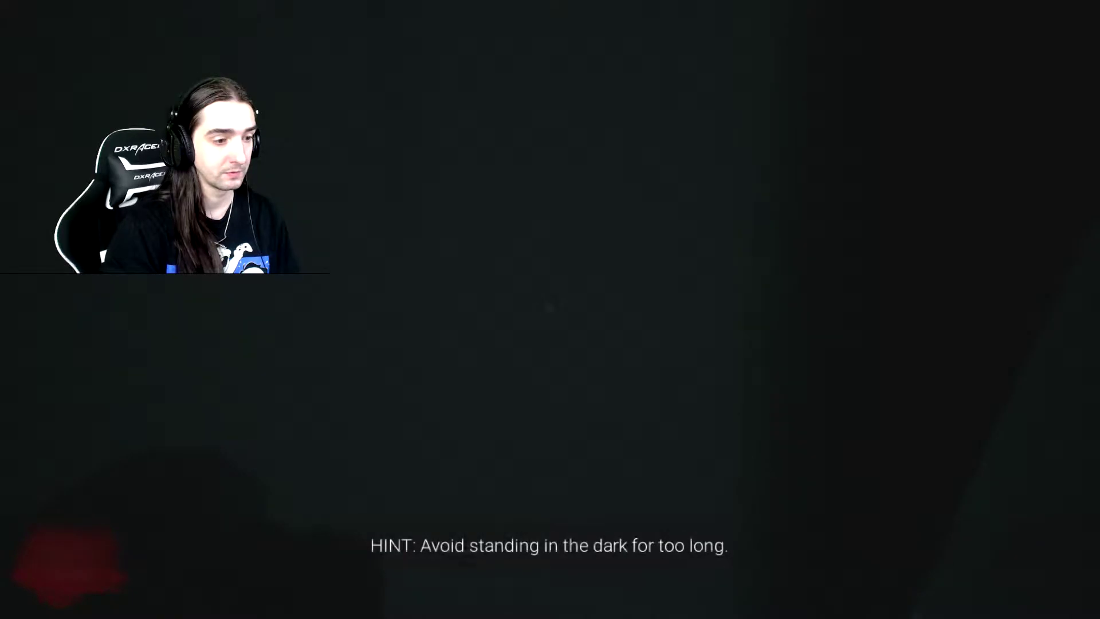
{"action": "key", "text": "f"}
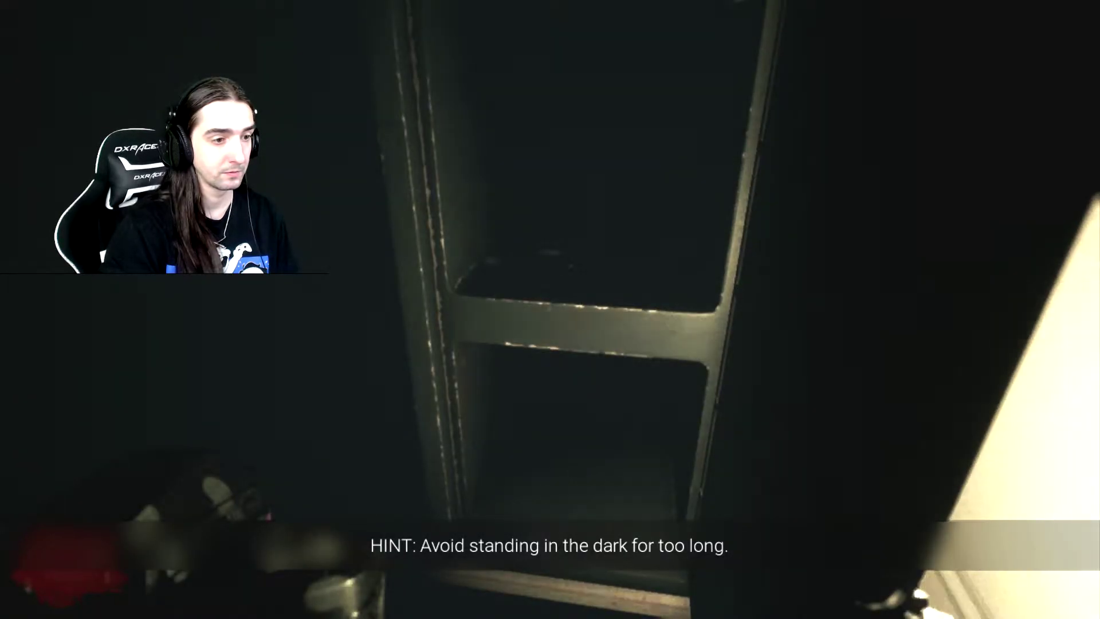
{"action": "key", "text": "e"}
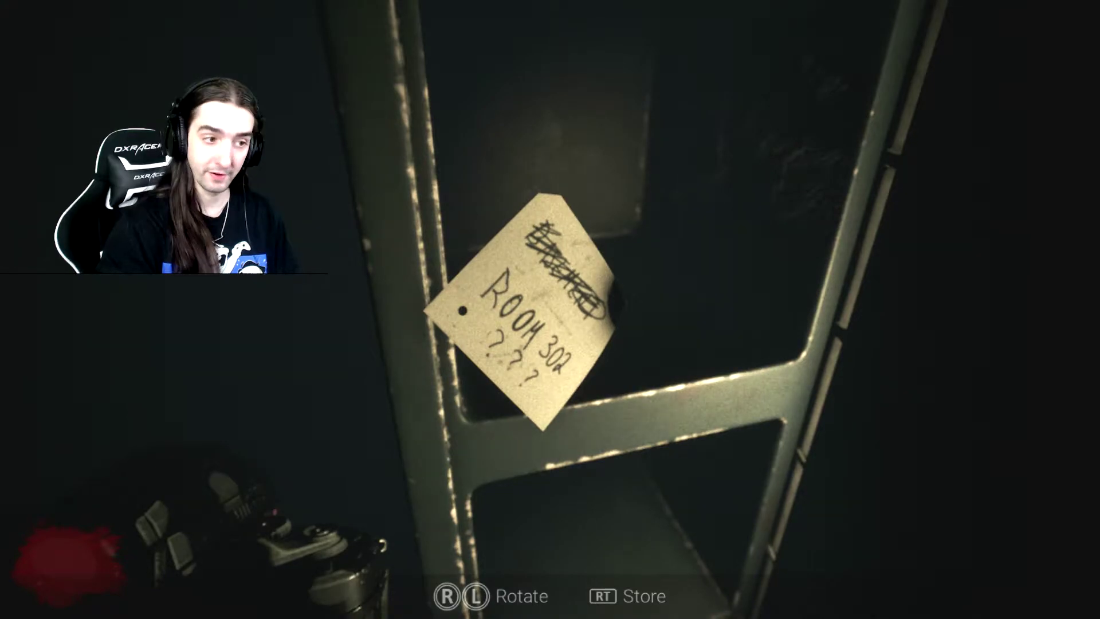
{"action": "key", "text": "e"}
{"action": "key", "text": "Tab"}
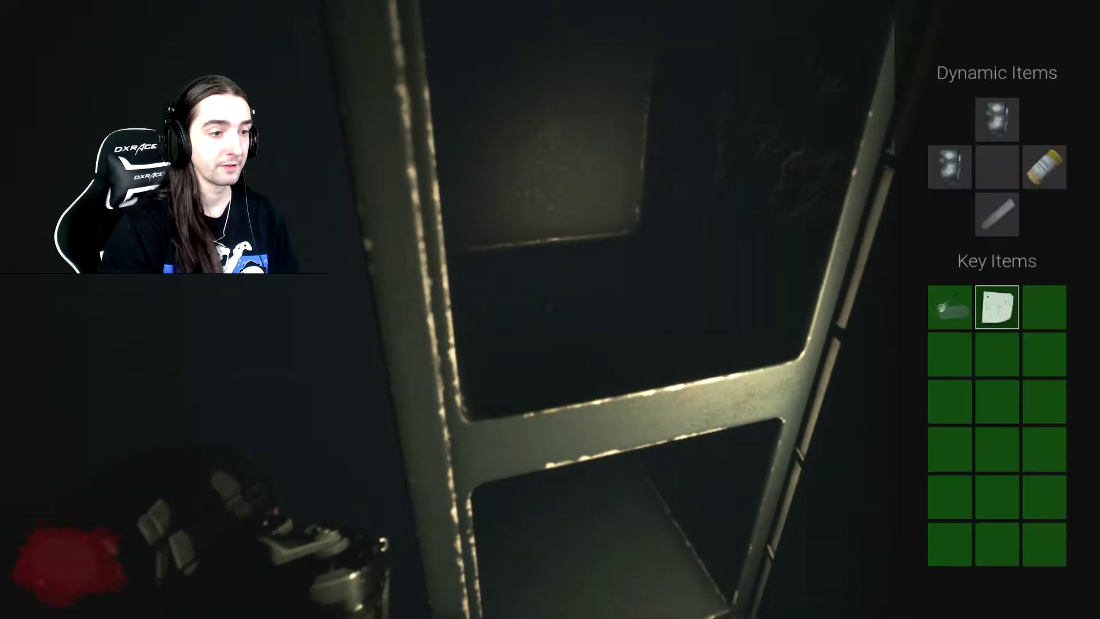
{"action": "key", "text": "Tab"}
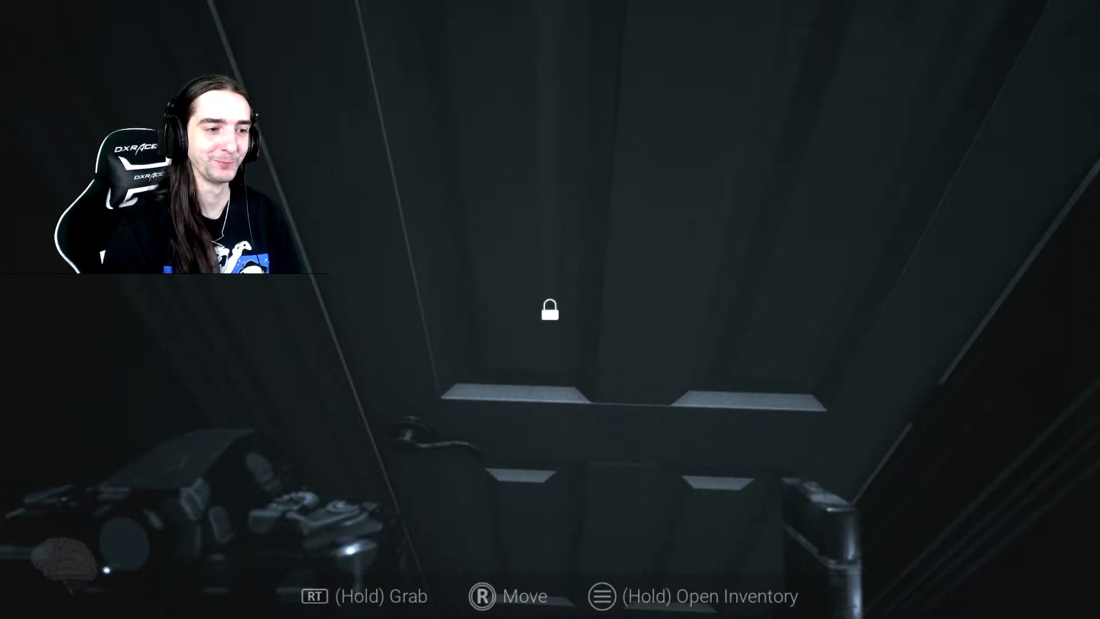
{"action": "left_click", "coordinate": [551, 309]}
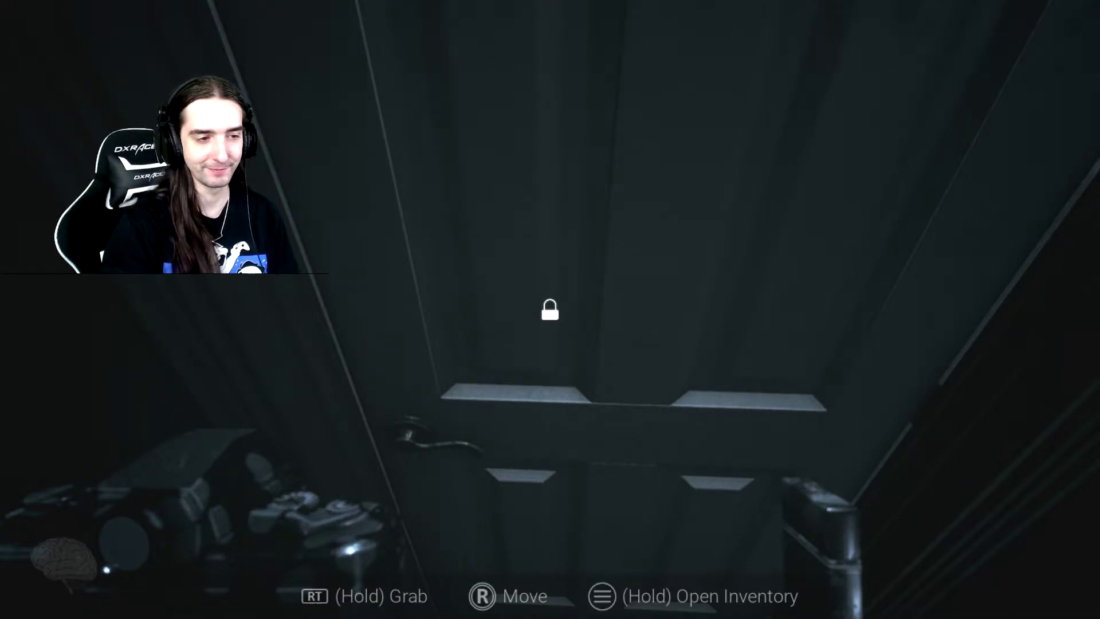
{"action": "left_click", "coordinate": [550, 310]}
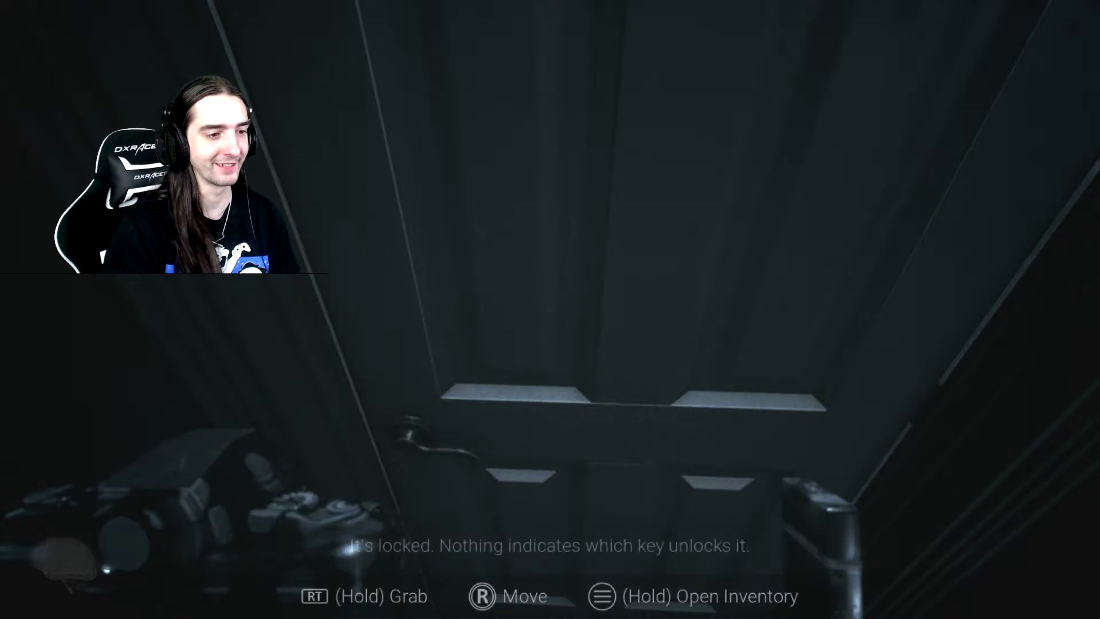